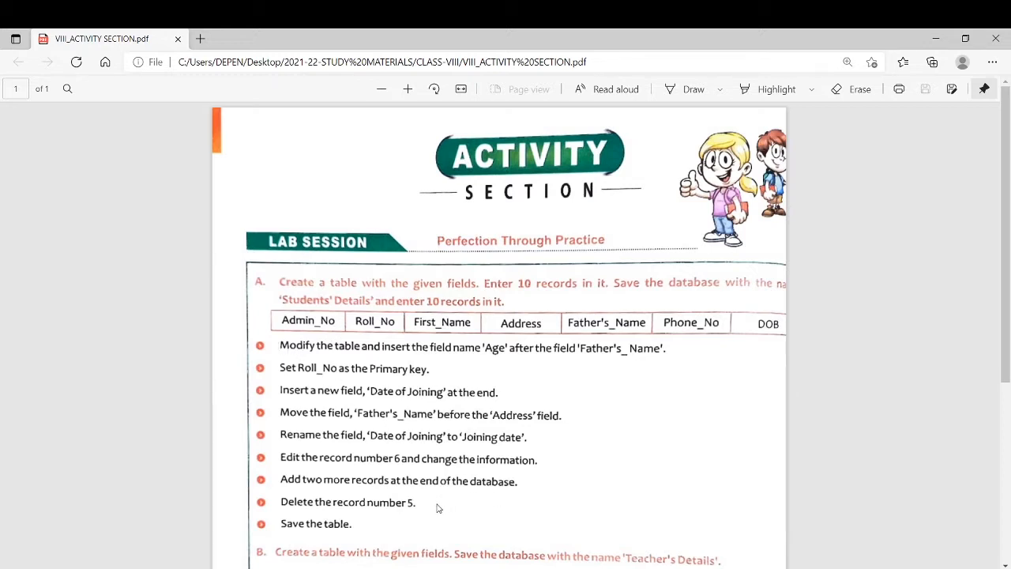
# Read through the lab activity sheet's two exercises and launch Microsoft Office Access 2007
pyautogui.scroll(-4, 435, 472)
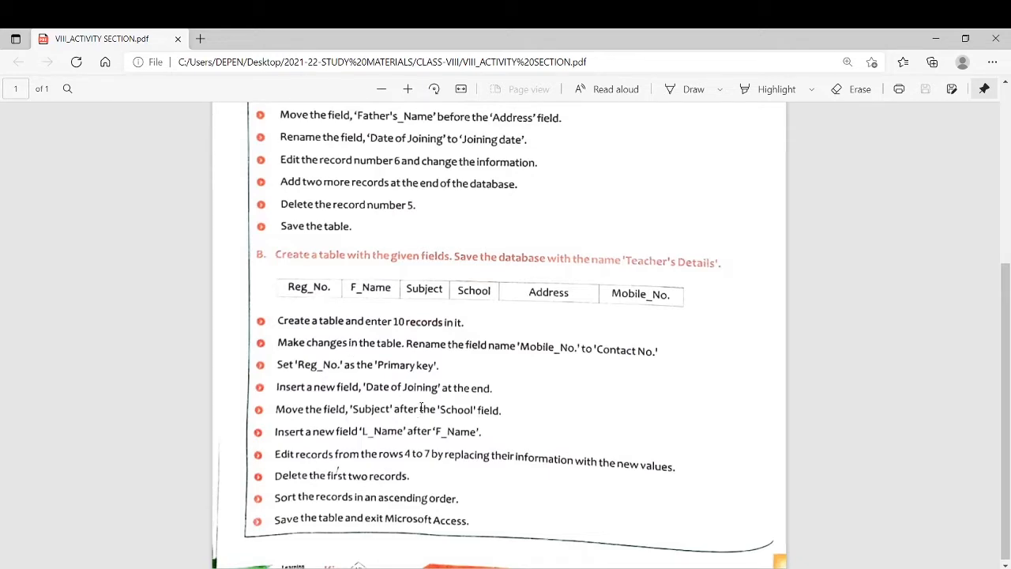
pyautogui.scroll(4, 421, 408)
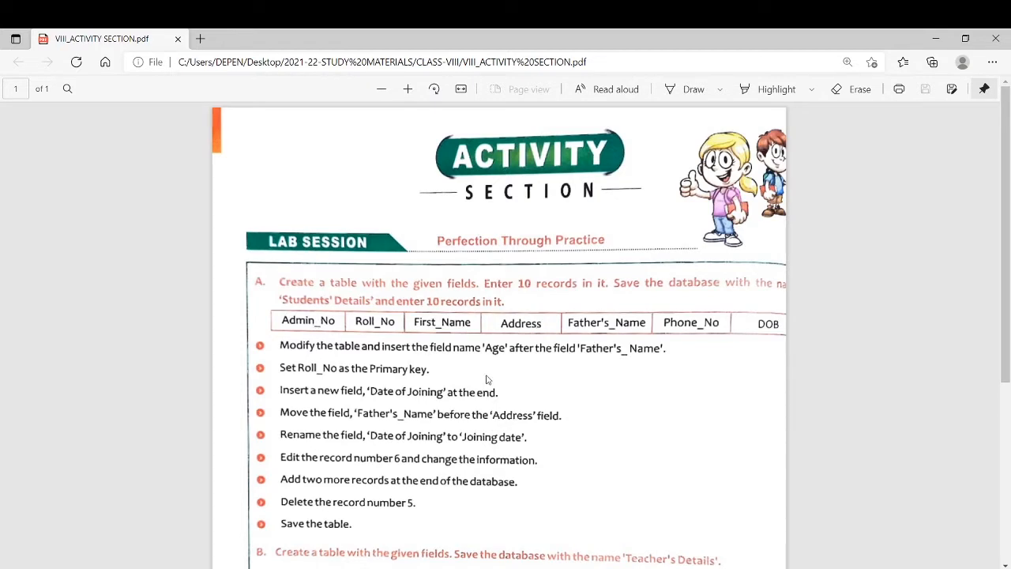
pyautogui.press('super+d')
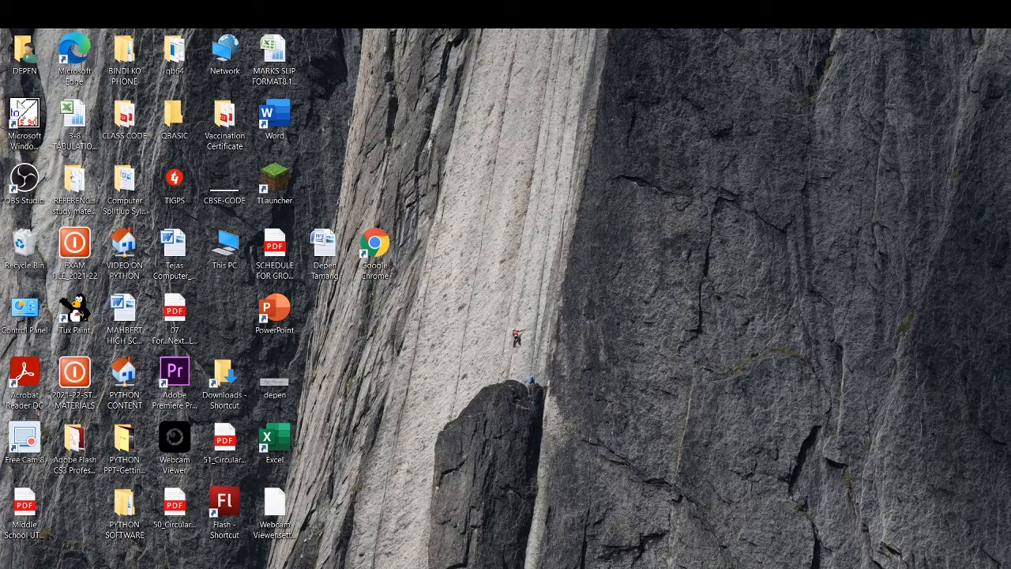
pyautogui.press('super+s')
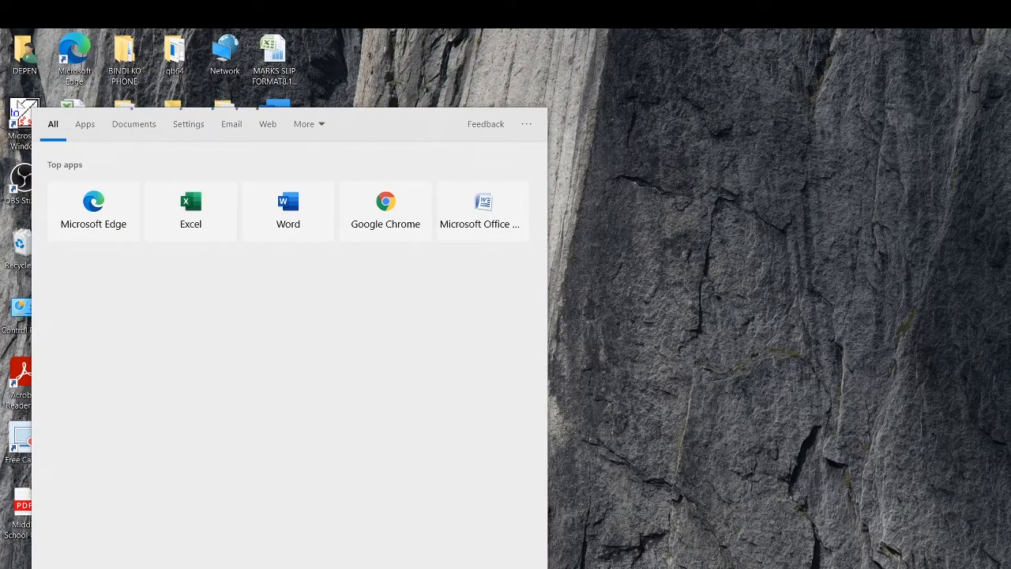
pyautogui.write('ACCESS')
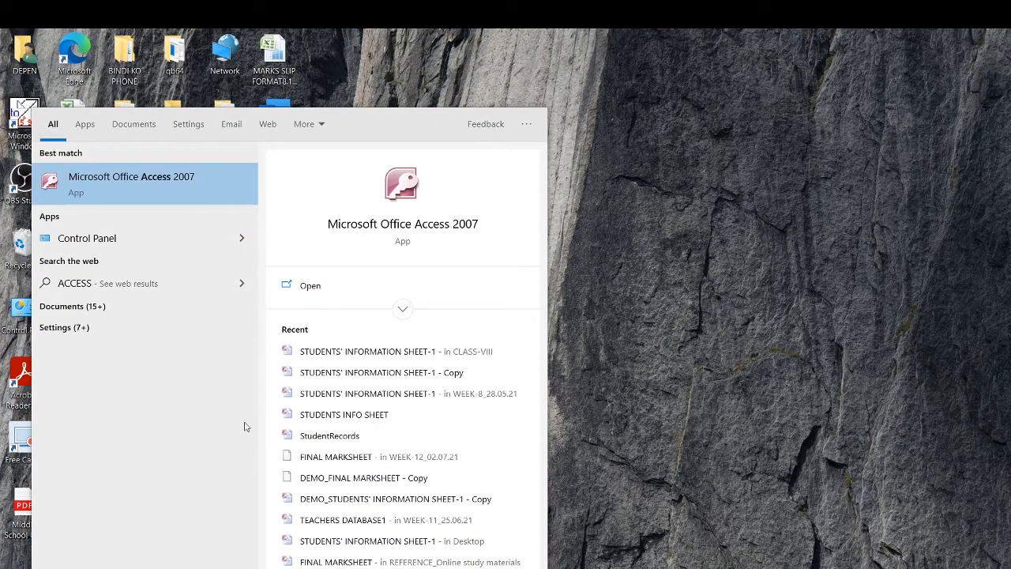
pyautogui.click(409, 227)
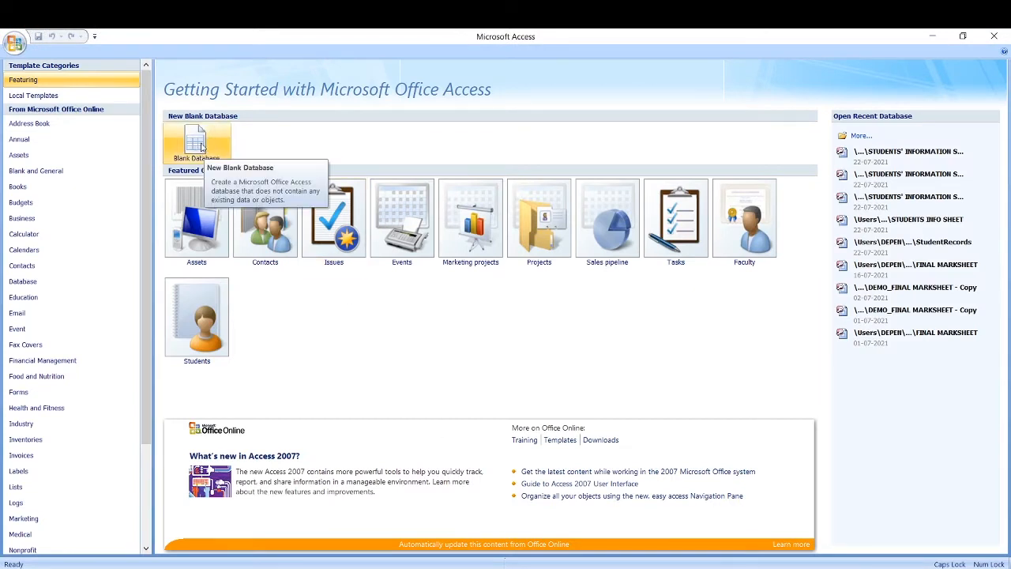
# Create a new blank database with the file name STUDENTS' DETAILS
pyautogui.click(202, 147)
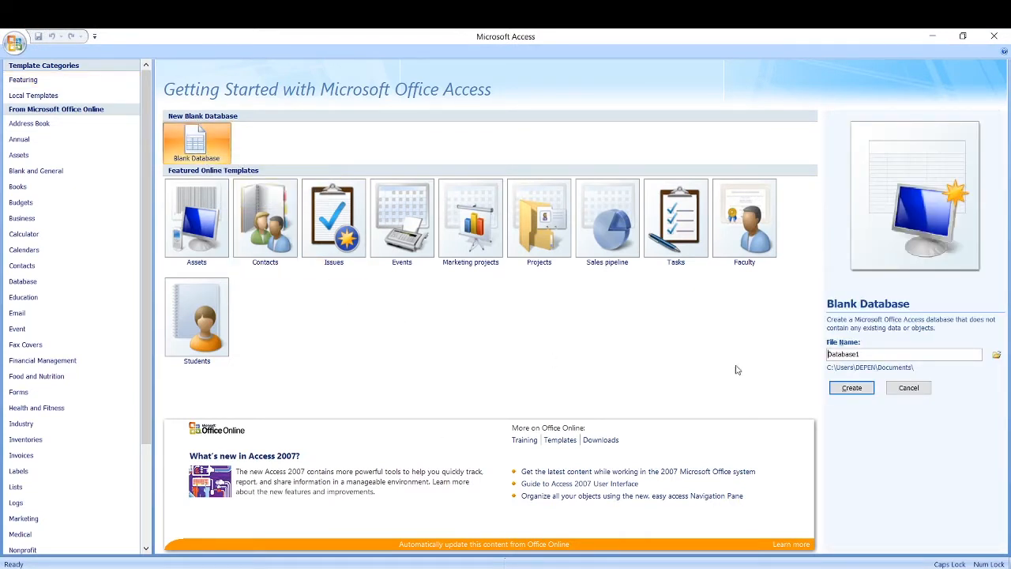
pyautogui.doubleClick(837, 355)
pyautogui.moveTo(836, 355); pyautogui.dragTo(827, 354)
pyautogui.write("STUDENTS' DETAILS")
pyautogui.click(847, 391)
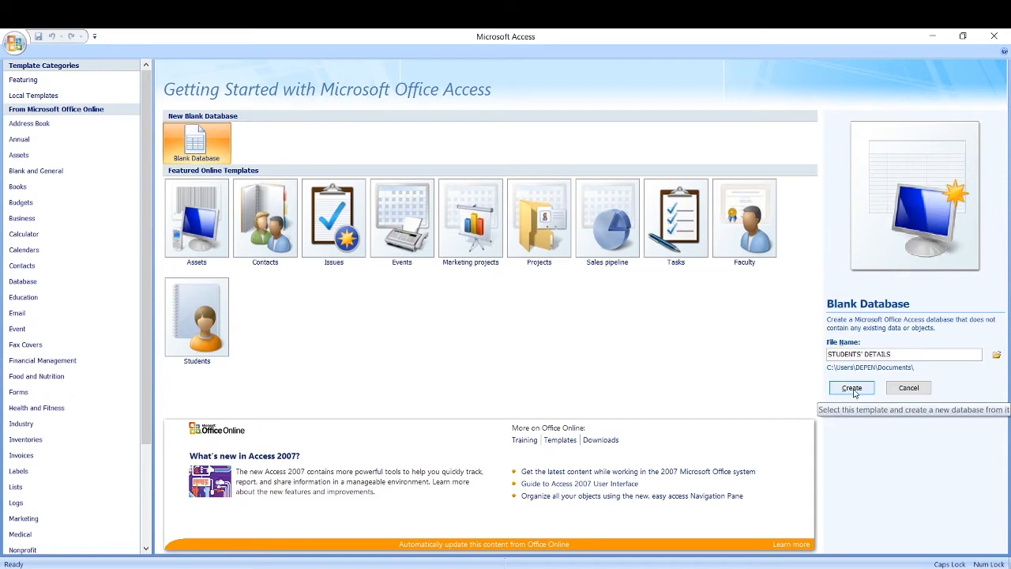
pyautogui.click(853, 390)
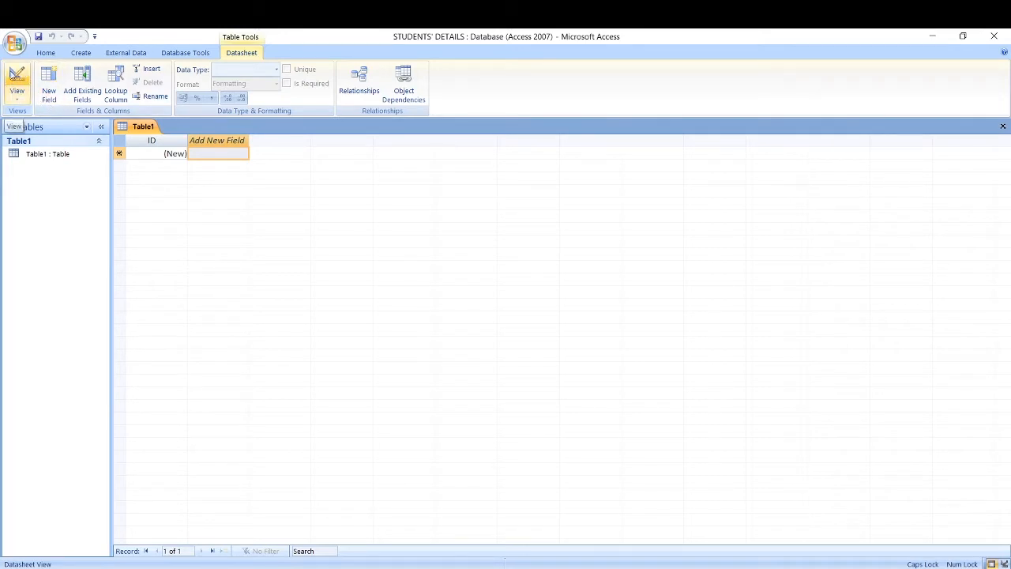
# Switch the new table to Design View, saving it under the name STUDENTS
pyautogui.click(18, 100)
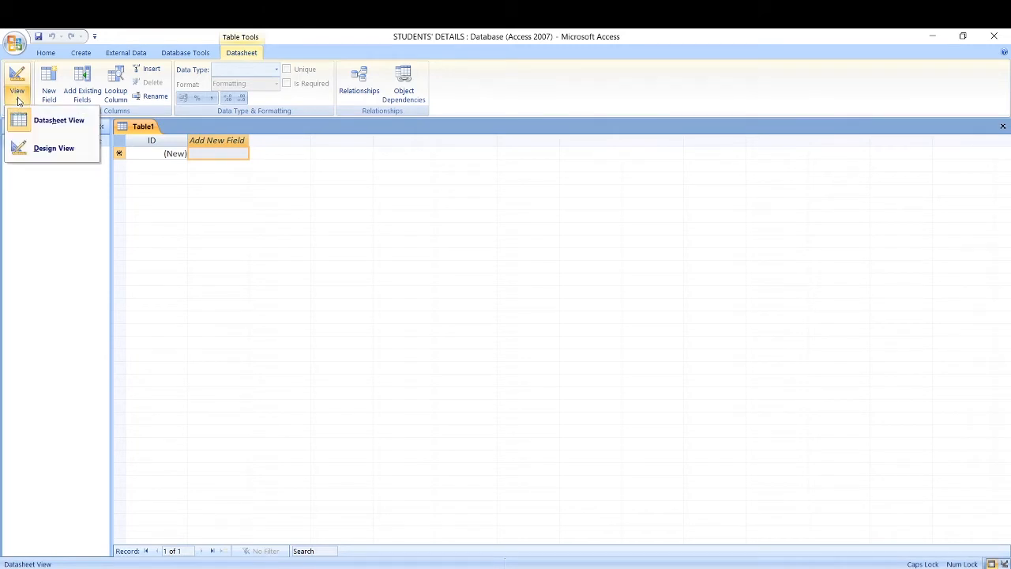
pyautogui.click(51, 150)
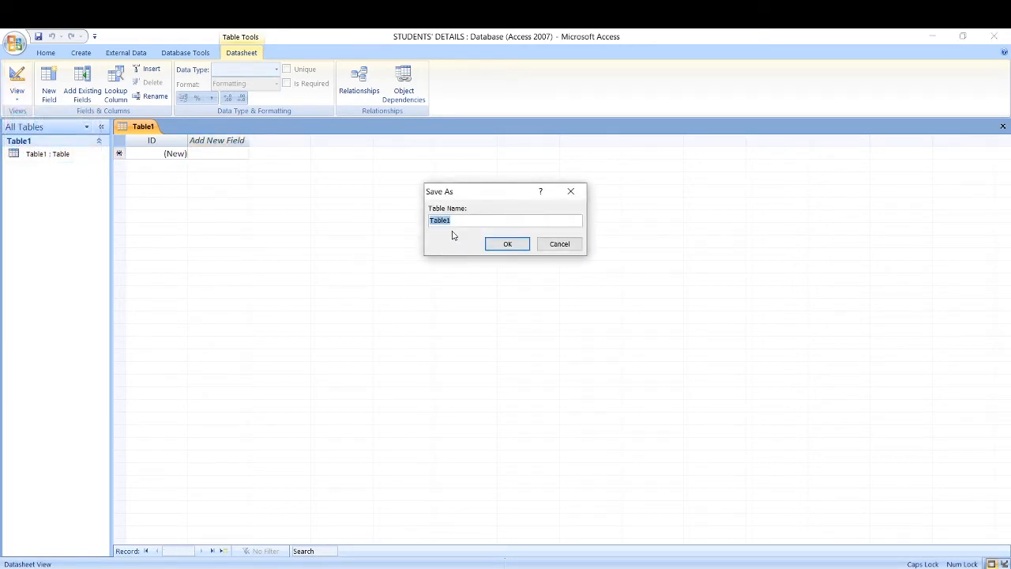
pyautogui.write('STUDENTS')
pyautogui.click(506, 244)
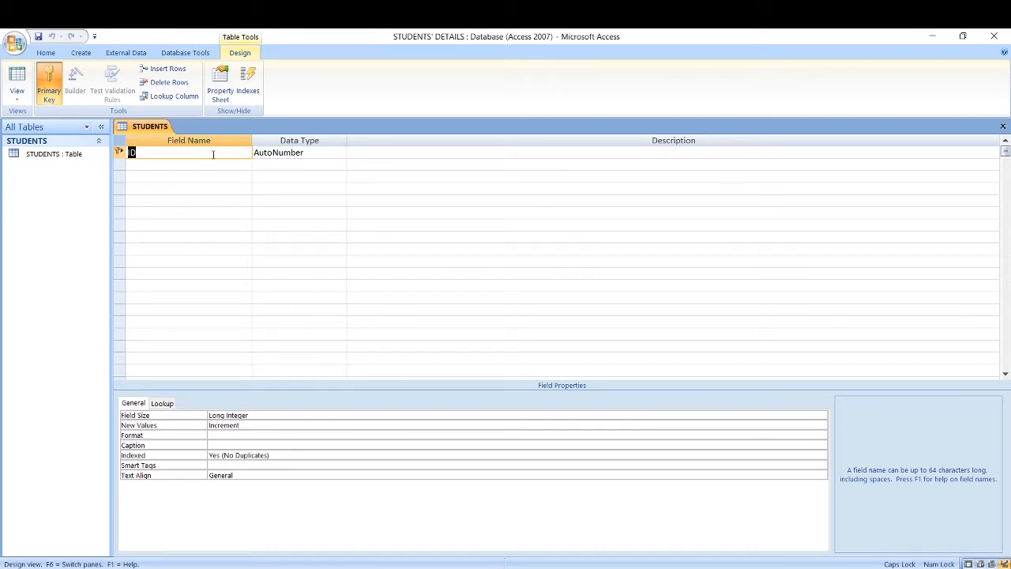
# Define the fields ADMIN NO and ROLL NO in the STUDENTS table, both with the Text data type
pyautogui.write('ADMIN NO')
pyautogui.click(312, 154)
pyautogui.click(340, 152)
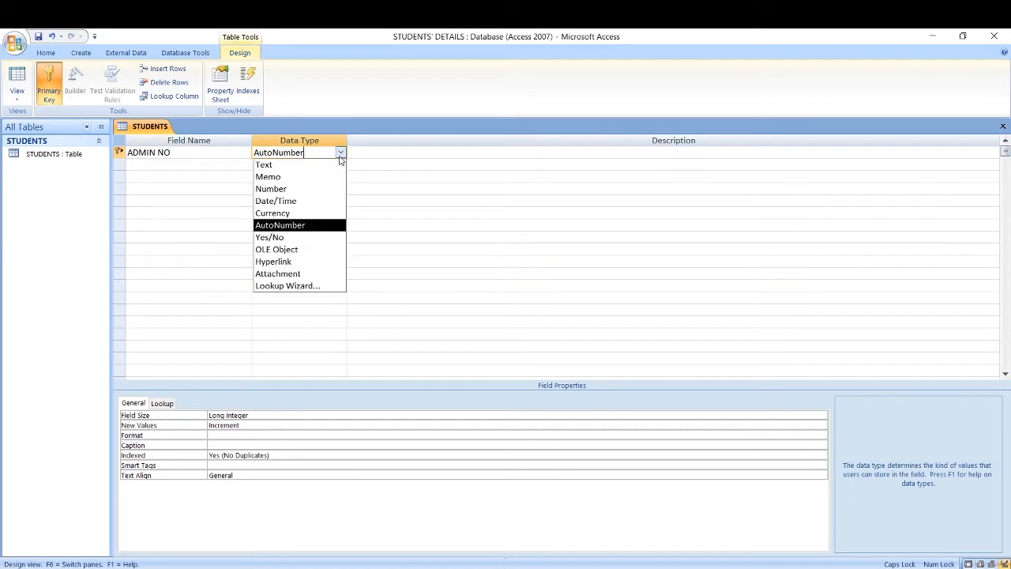
pyautogui.click(307, 165)
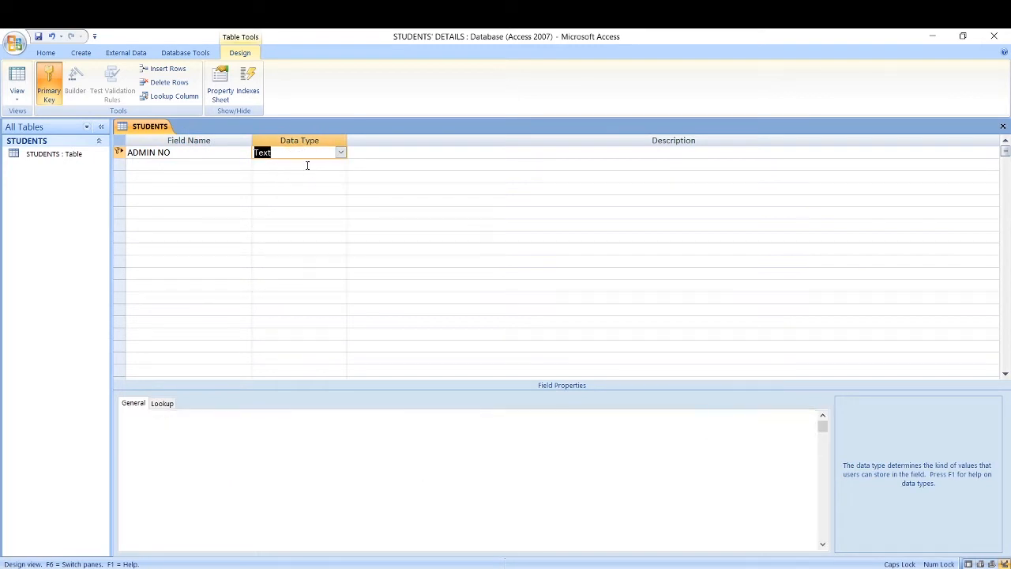
pyautogui.click(210, 163)
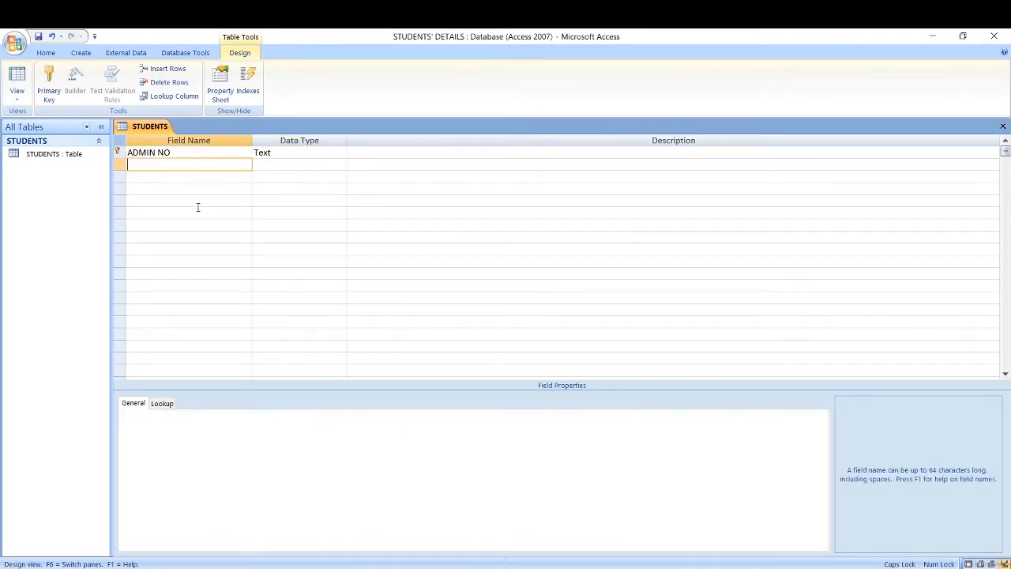
pyautogui.write('ROLL NO')
pyautogui.press('Tab')
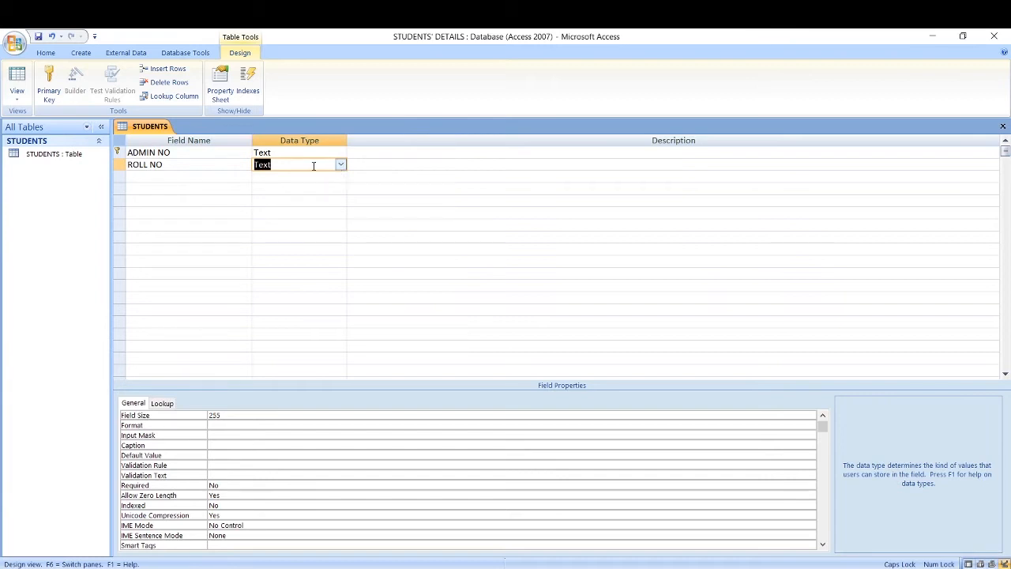
pyautogui.click(209, 165)
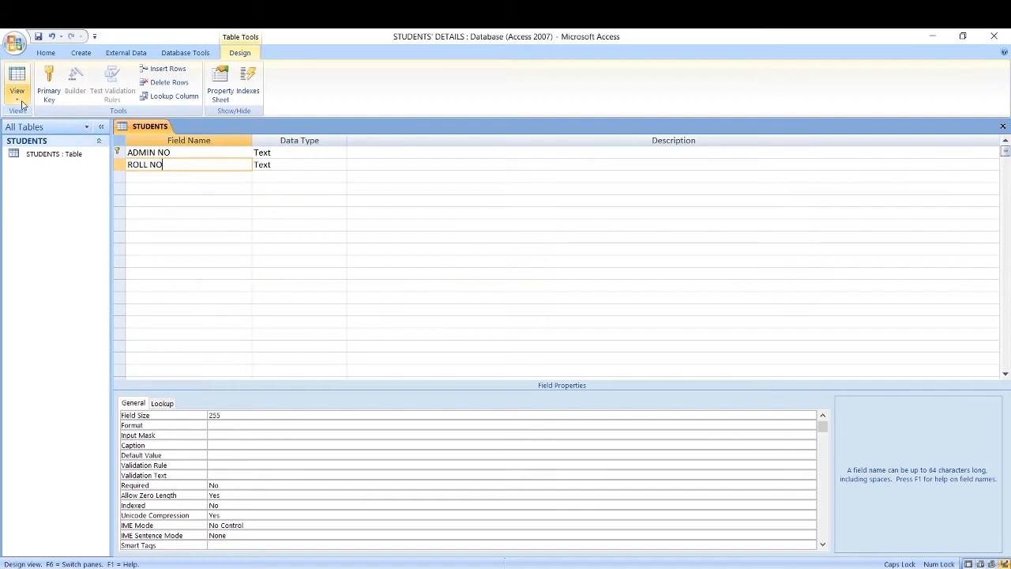
# Save the STUDENTS table and show it in Datasheet View
pyautogui.click(18, 99)
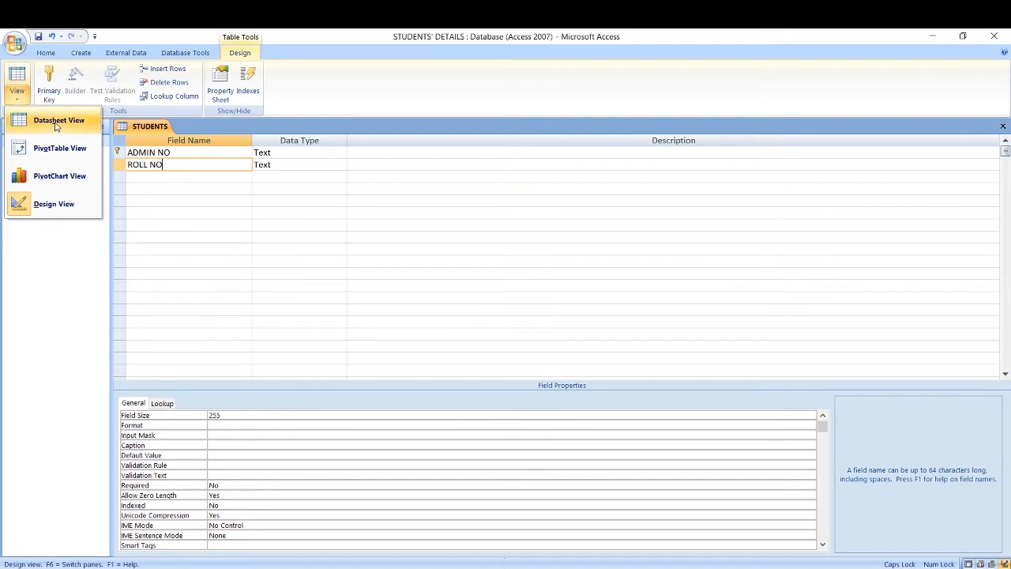
pyautogui.click(55, 121)
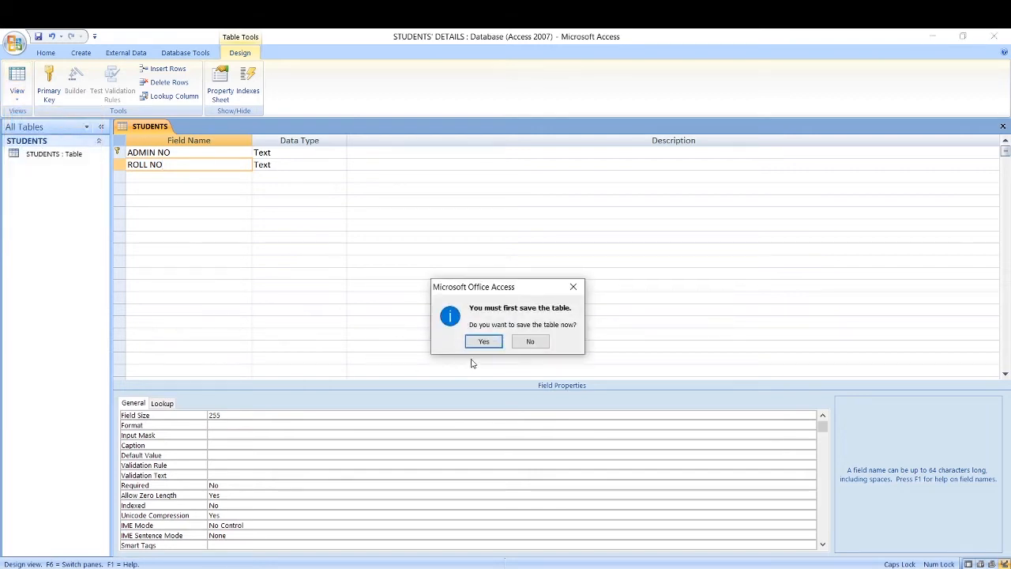
pyautogui.click(483, 341)
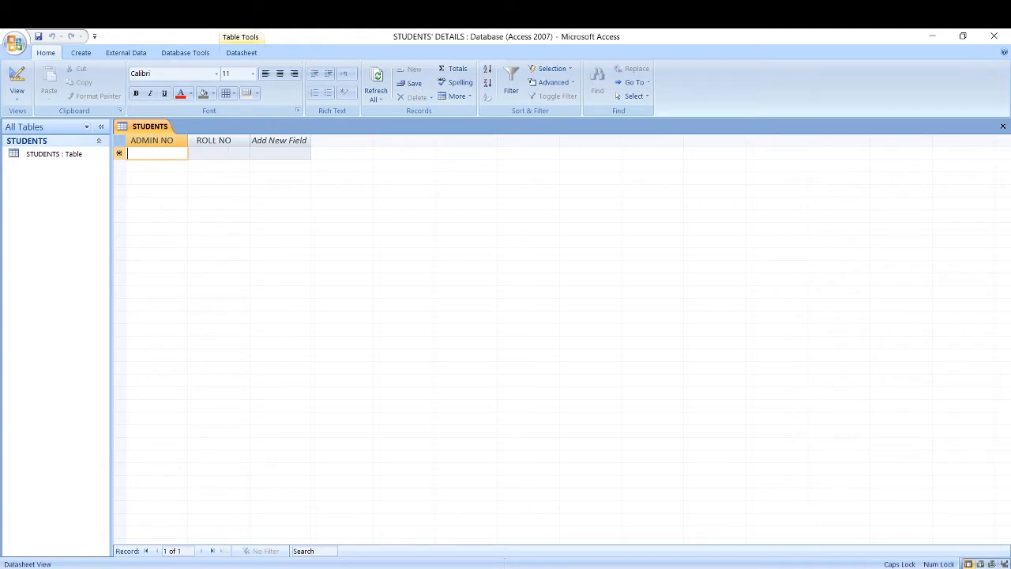
# Switch to the Access database STUDENTS' INFORMATION SHEET-1, checking the activity sheet's instruction about the Age field on the way
pyautogui.click(594, 546)
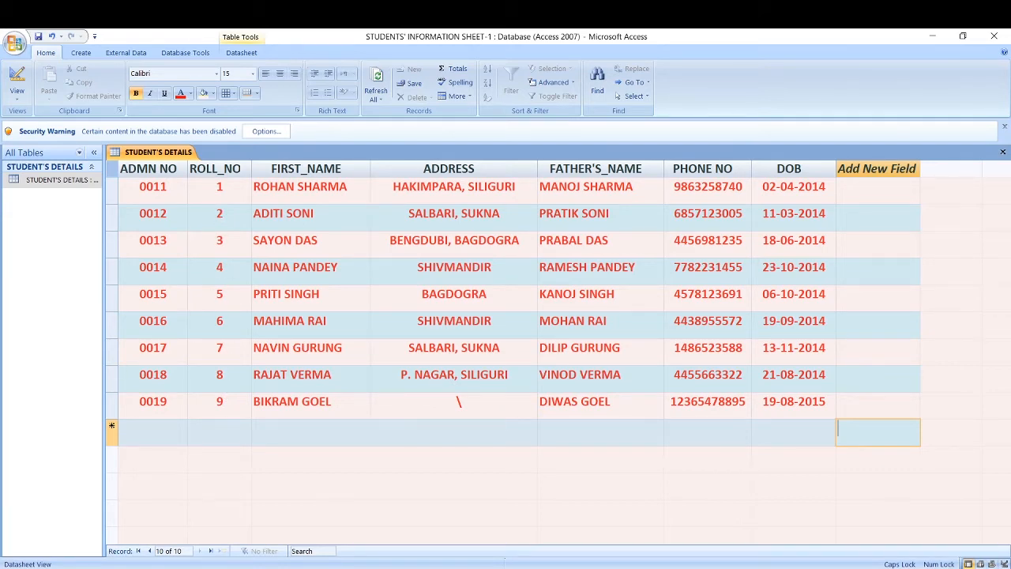
pyautogui.hotkey('alt', 'Tab')
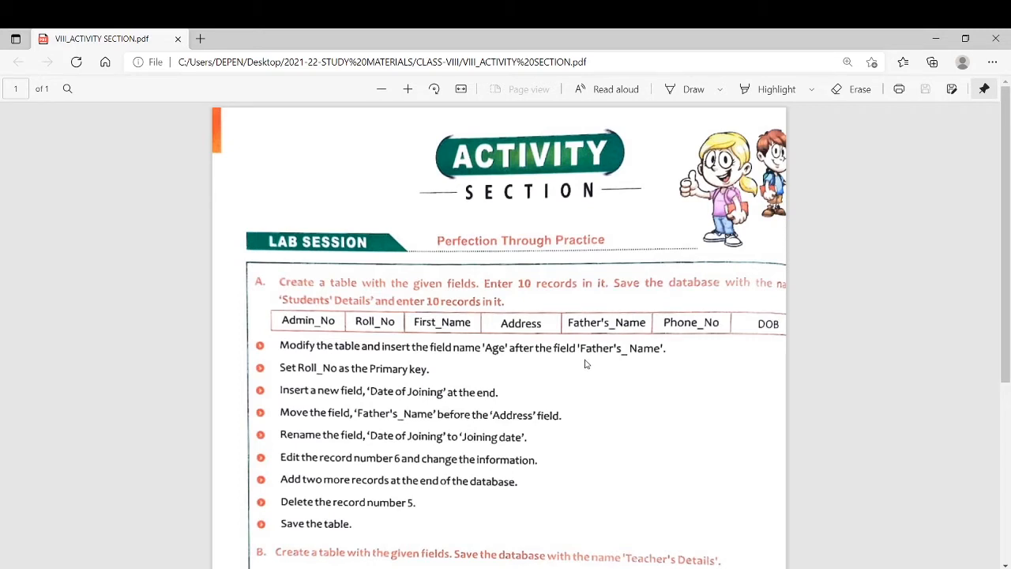
pyautogui.moveTo(604, 557)
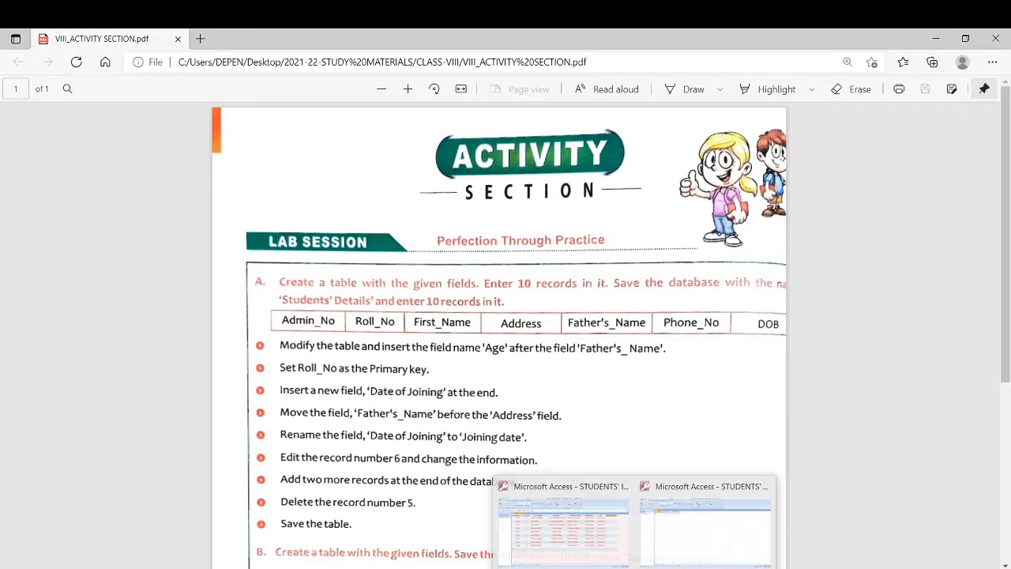
pyautogui.click(592, 538)
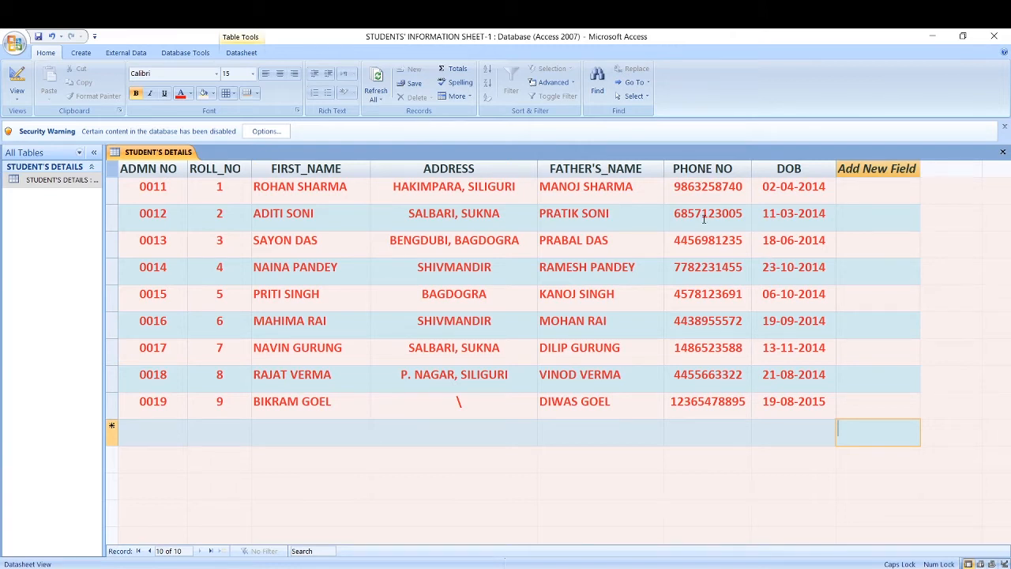
# Insert a column between FATHER'S_NAME and PHONE NO in the STUDENT'S DETAILS table and name it AGE
pyautogui.click(713, 168)
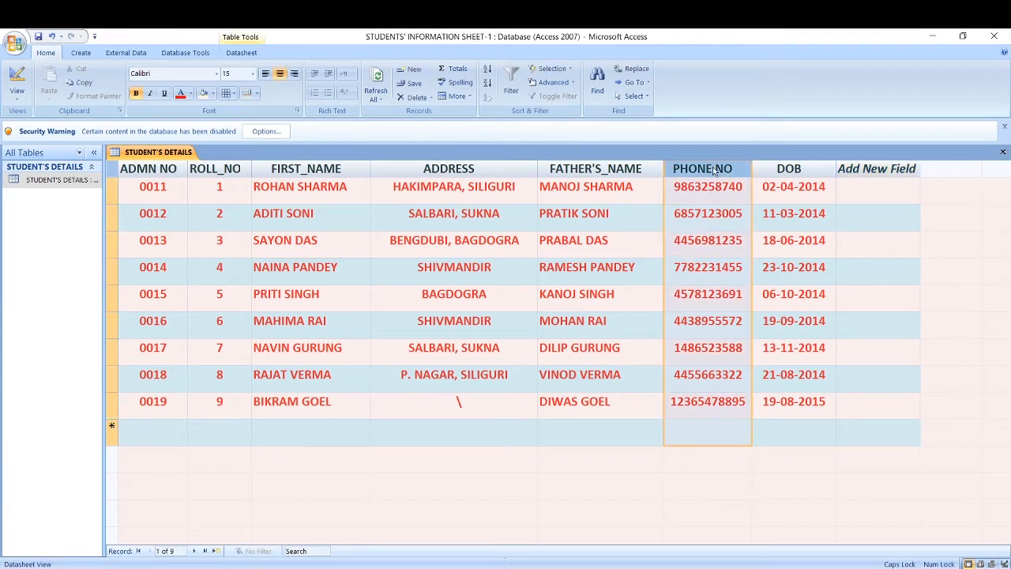
pyautogui.rightClick(713, 170)
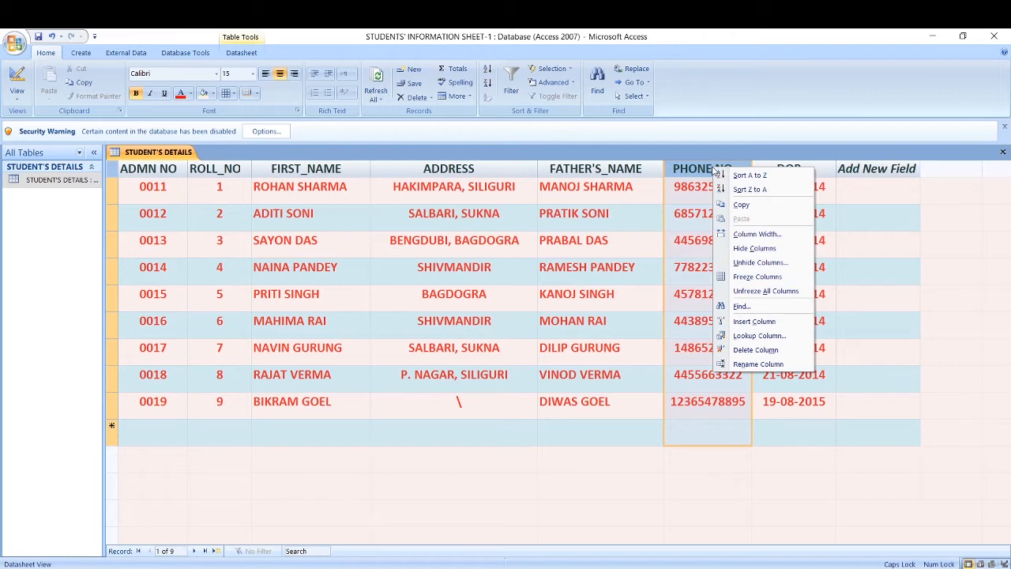
pyautogui.click(748, 323)
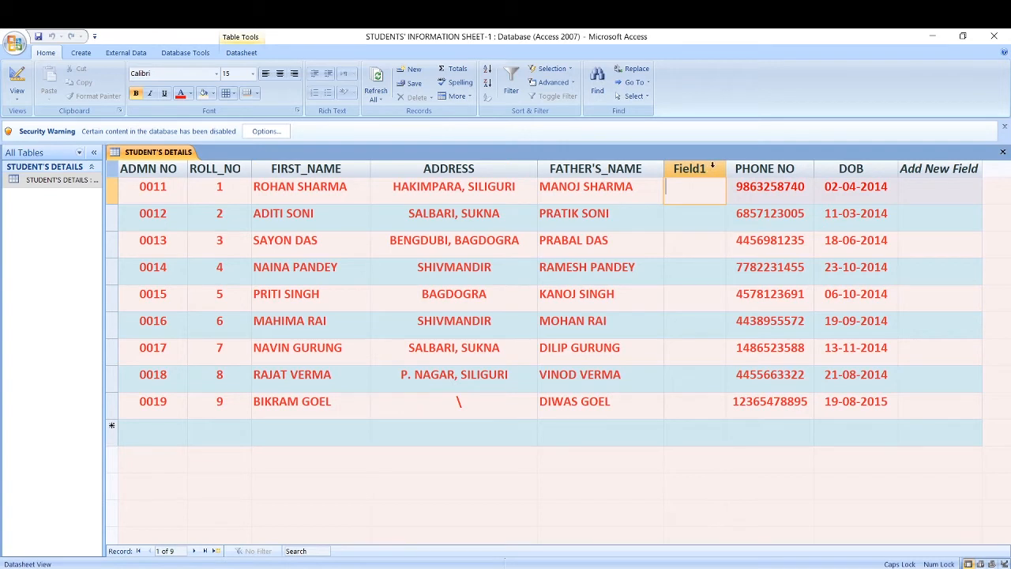
pyautogui.click(712, 168)
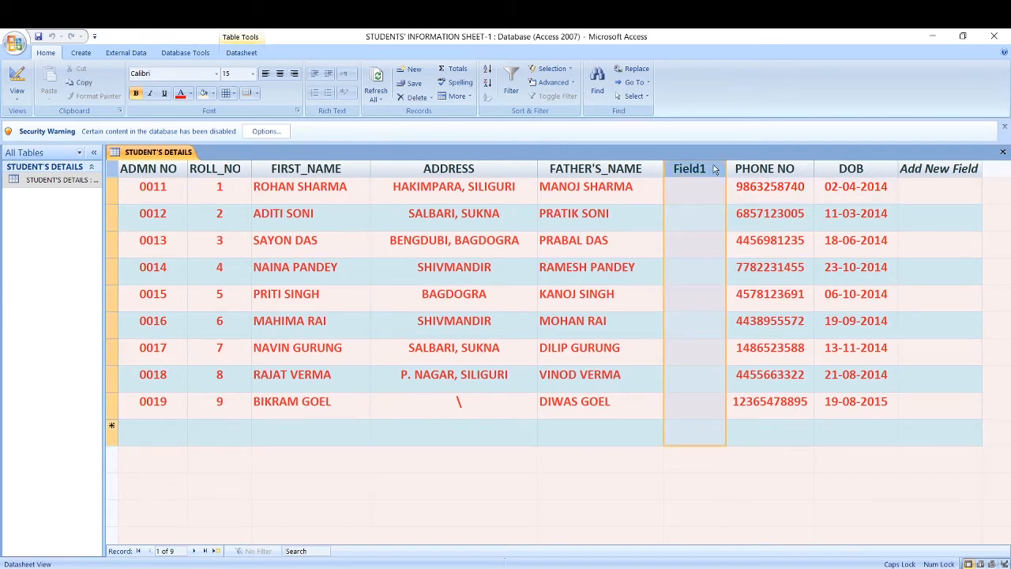
pyautogui.rightClick(714, 169)
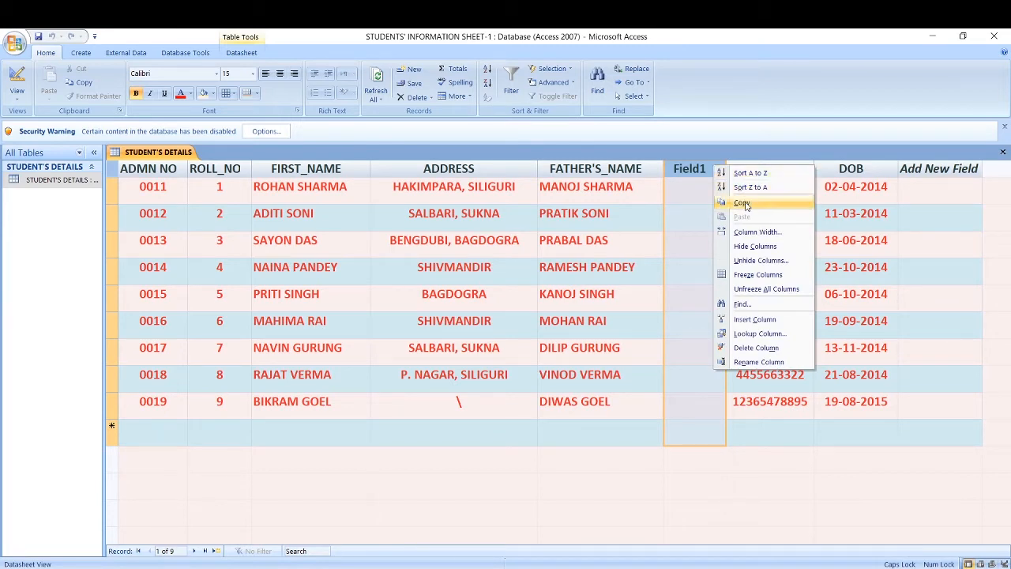
pyautogui.click(767, 364)
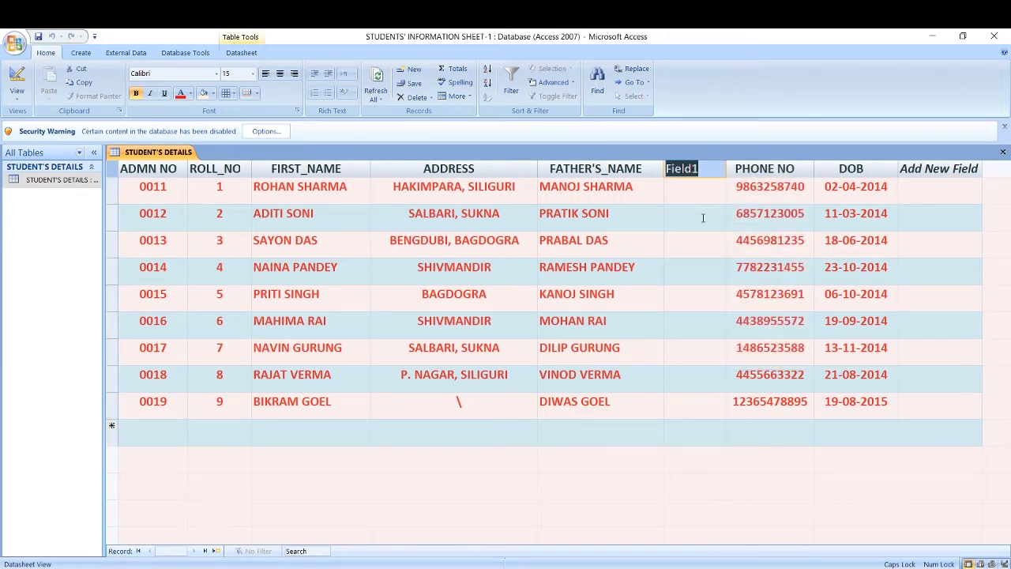
pyautogui.write('AGE')
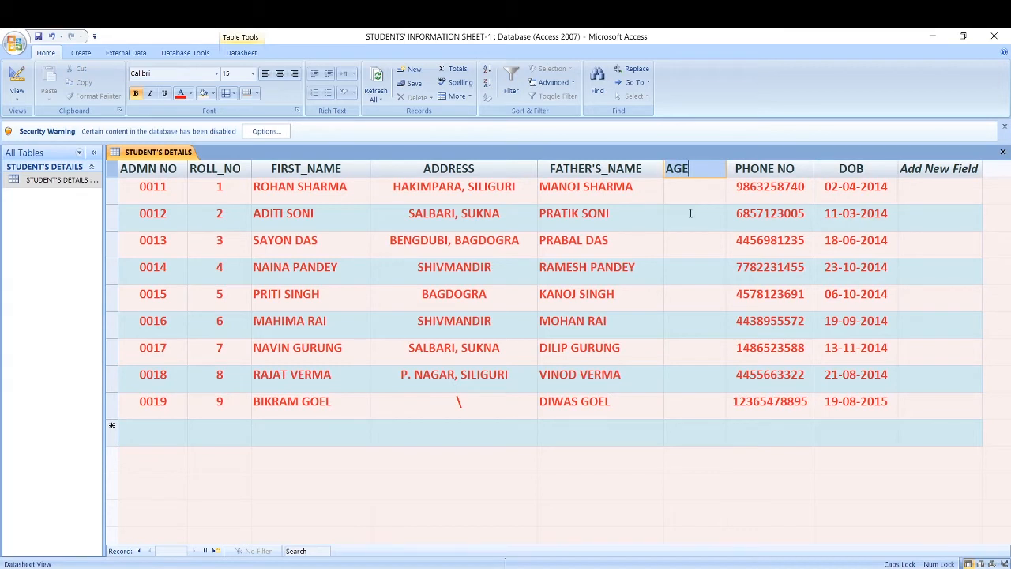
pyautogui.press('Return')
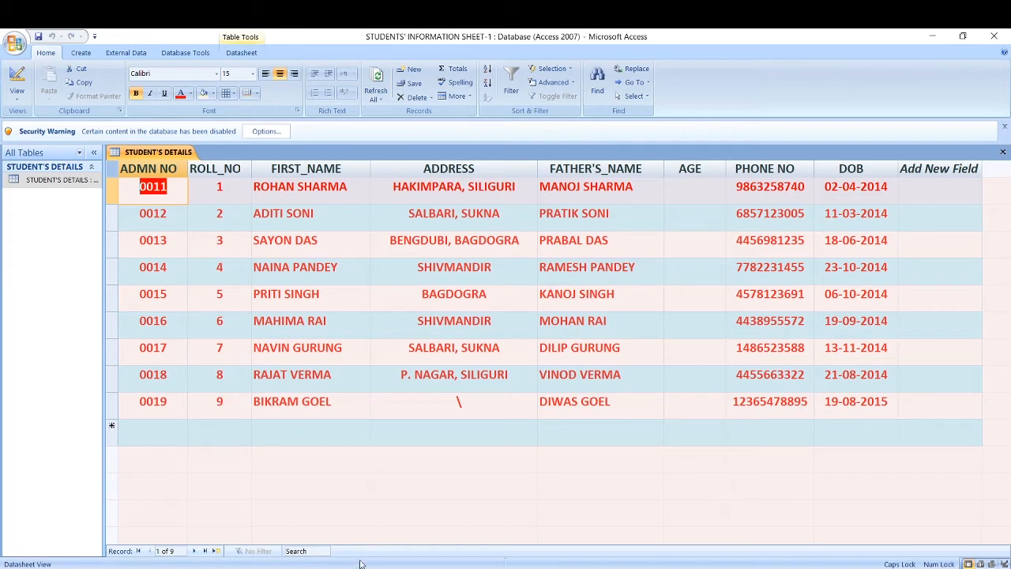
# Check the activity sheet's primary key instruction and open the STUDENT'S DETAILS table in Design View
pyautogui.hotkey('alt', 'Tab')
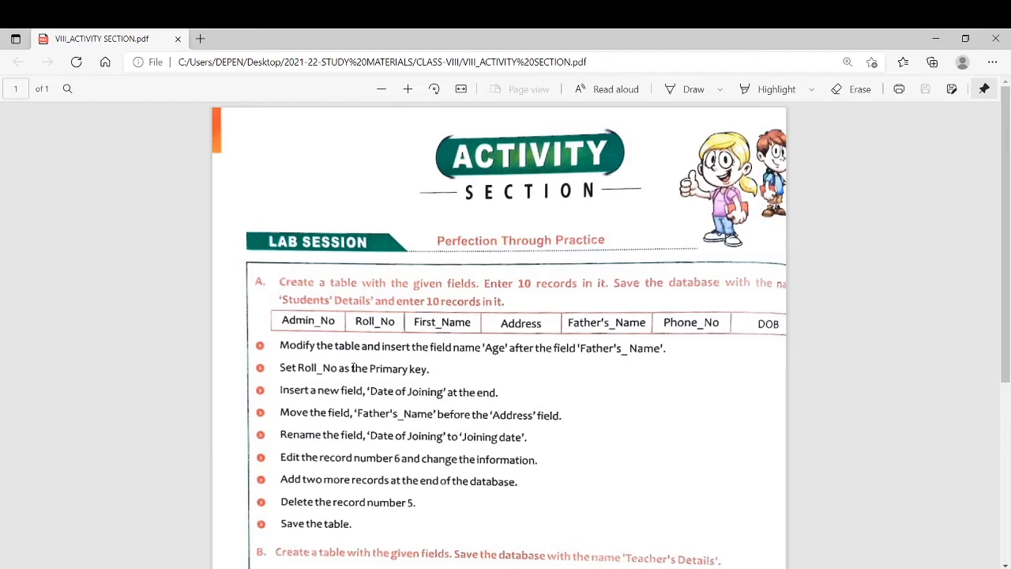
pyautogui.hotkey('alt', 'Tab')
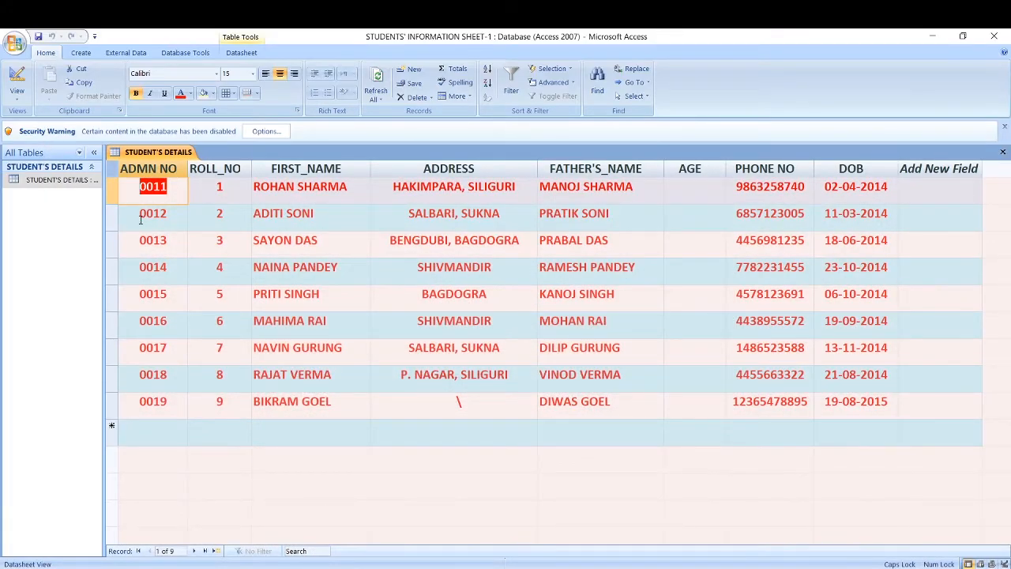
pyautogui.click(17, 93)
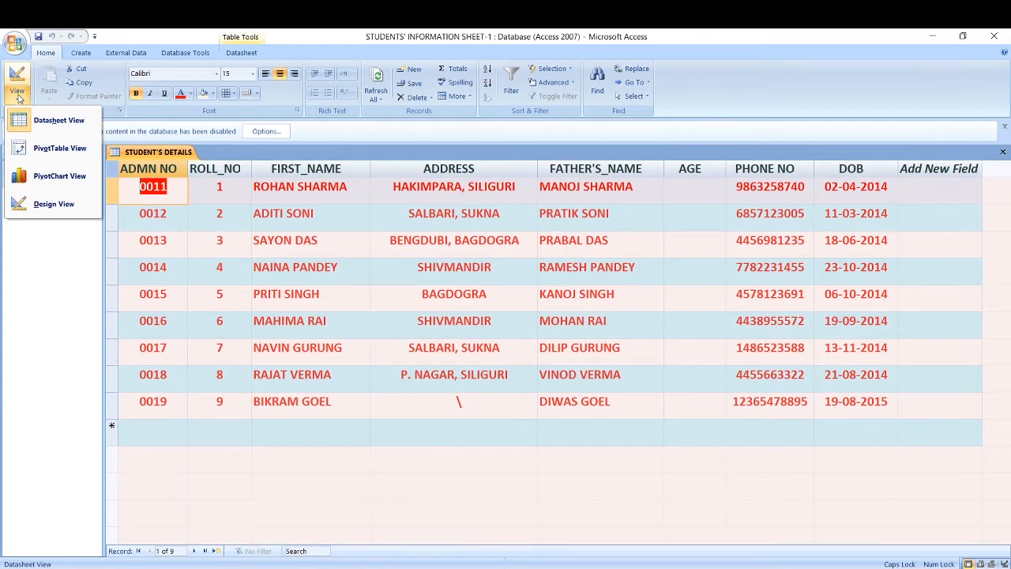
pyautogui.click(49, 204)
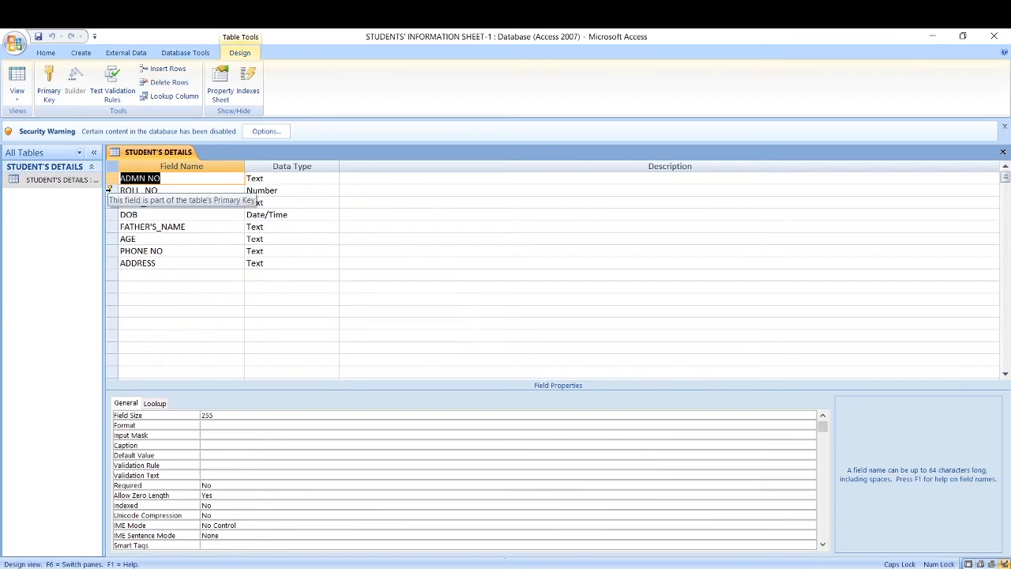
# Remove the primary key from the ROLL_NO field
pyautogui.click(109, 190)
pyautogui.rightClick(110, 191)
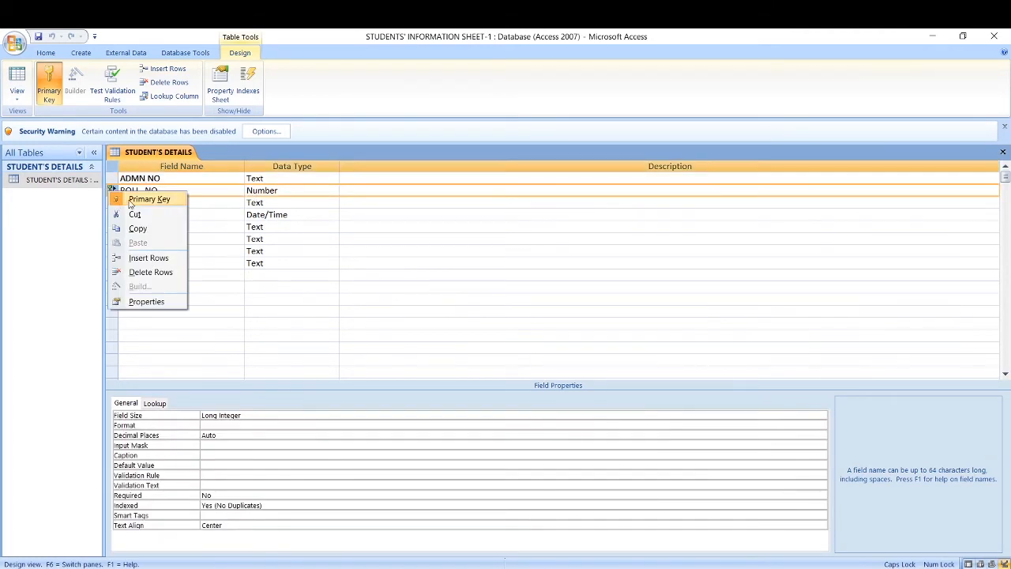
pyautogui.click(135, 201)
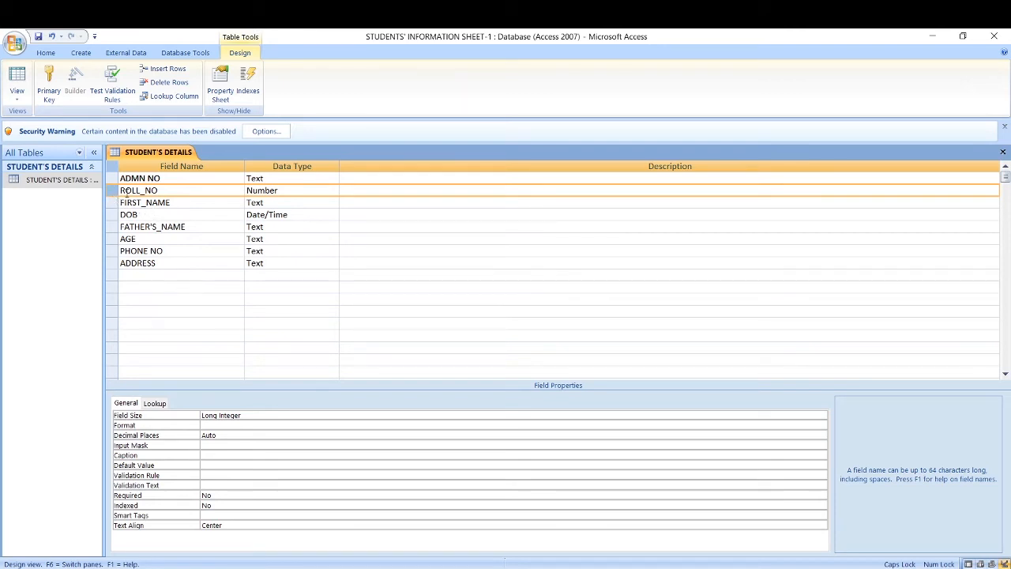
# Set ROLL_NO as the primary key, then save the table and return to Datasheet View
pyautogui.click(161, 191)
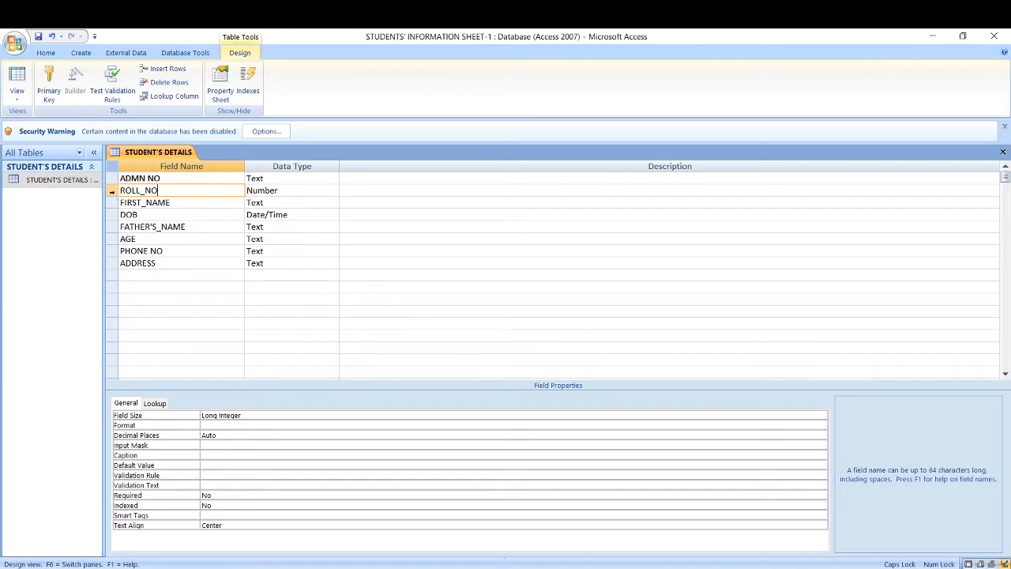
pyautogui.rightClick(109, 191)
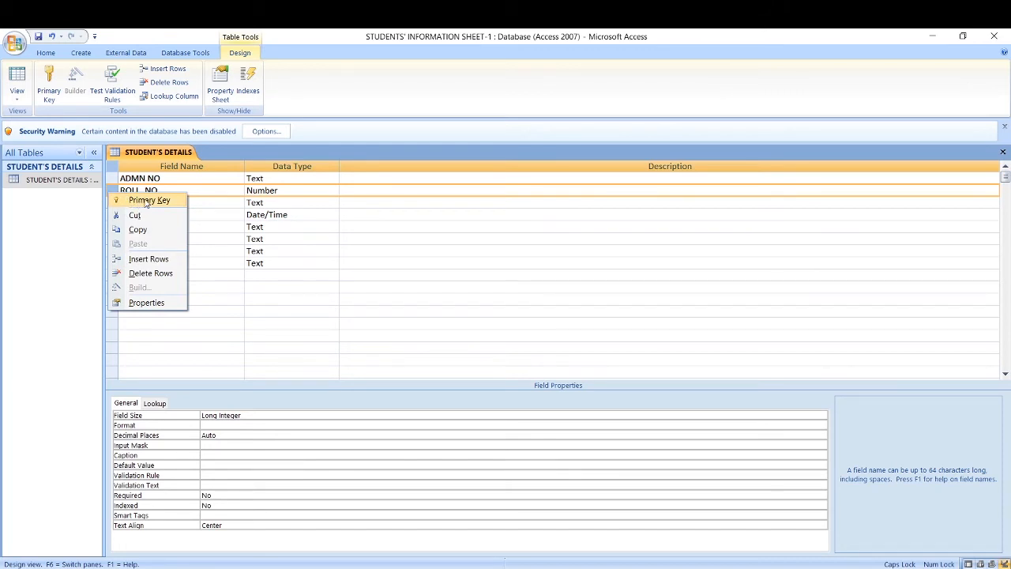
pyautogui.click(146, 201)
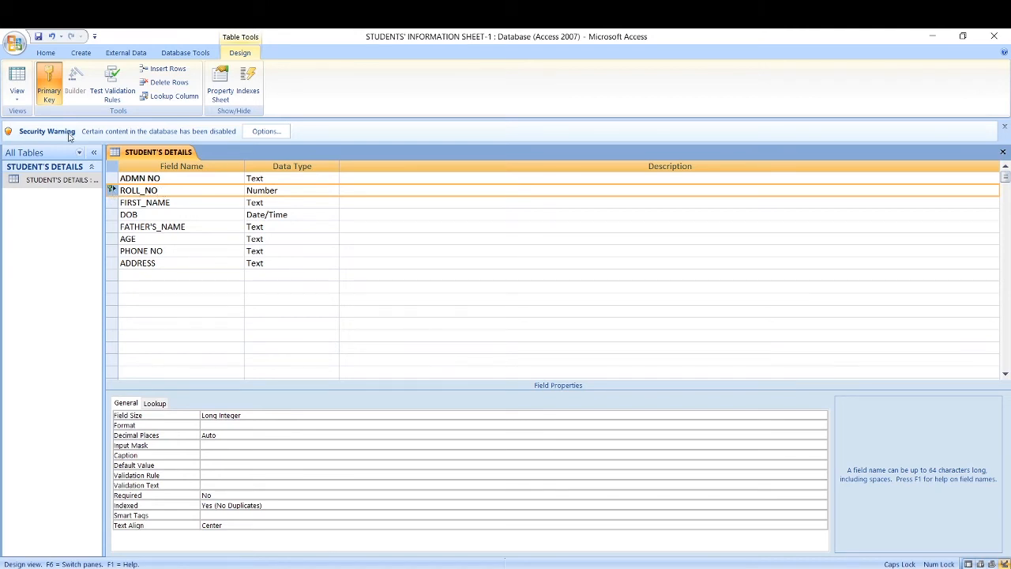
pyautogui.click(24, 77)
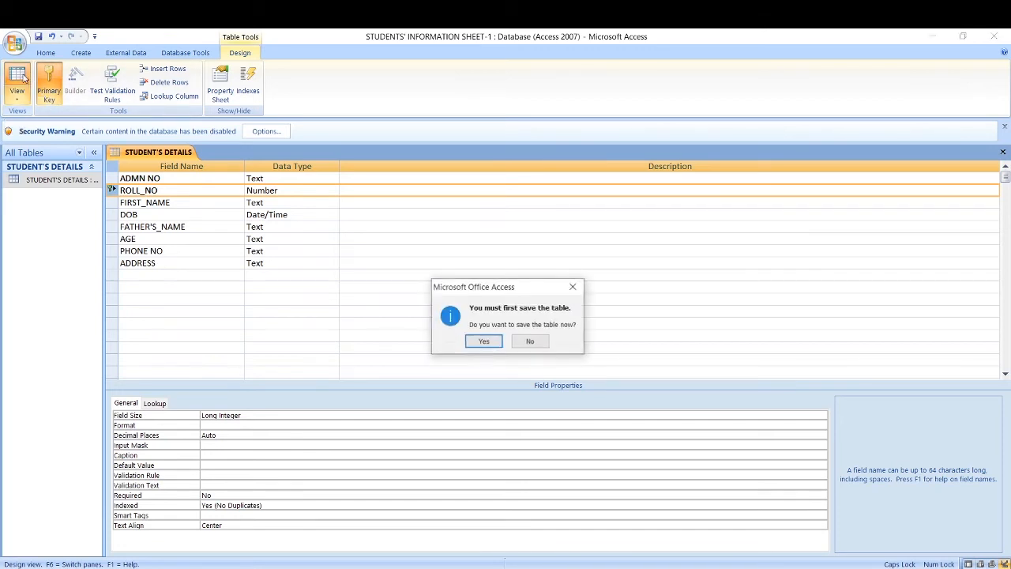
pyautogui.click(485, 341)
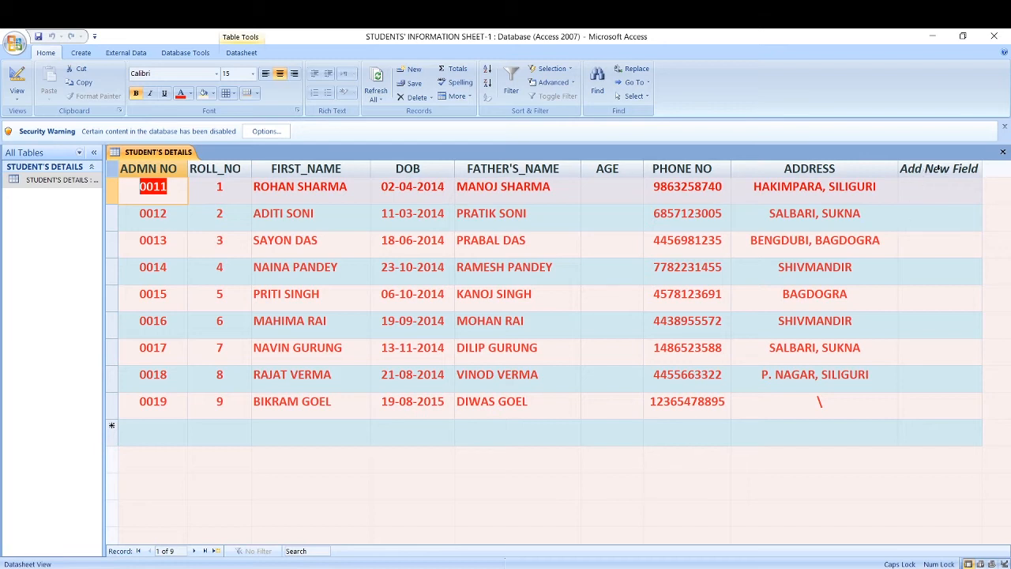
# Add a field named DATE OF JOINING at the end of the table and widen its column
pyautogui.click(938, 168)
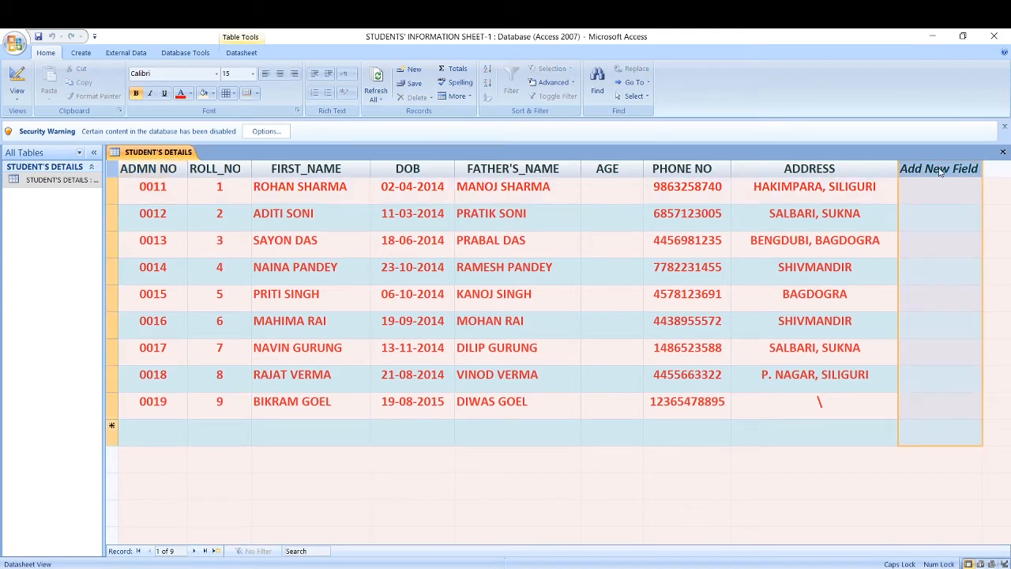
pyautogui.rightClick(939, 172)
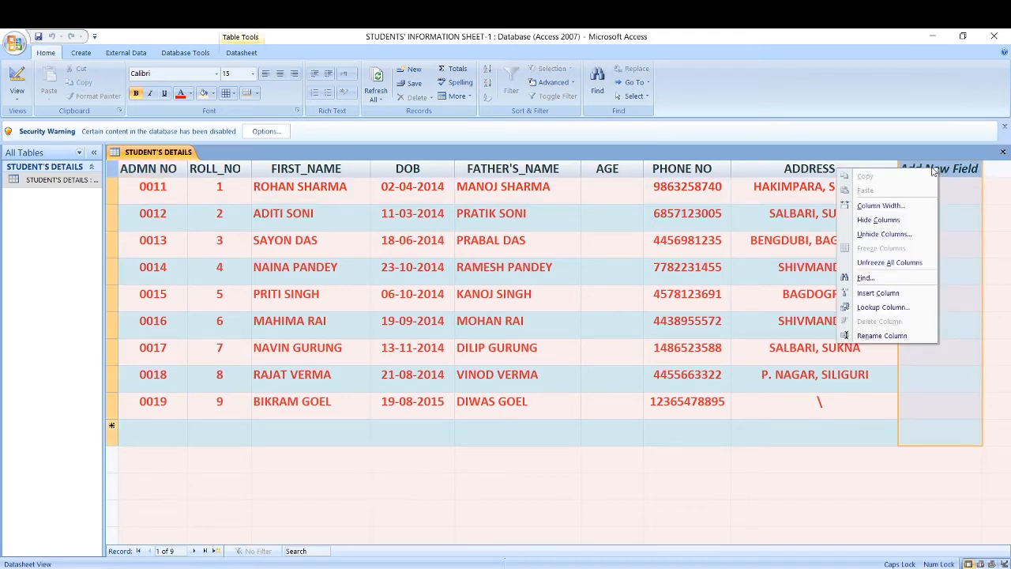
pyautogui.click(882, 335)
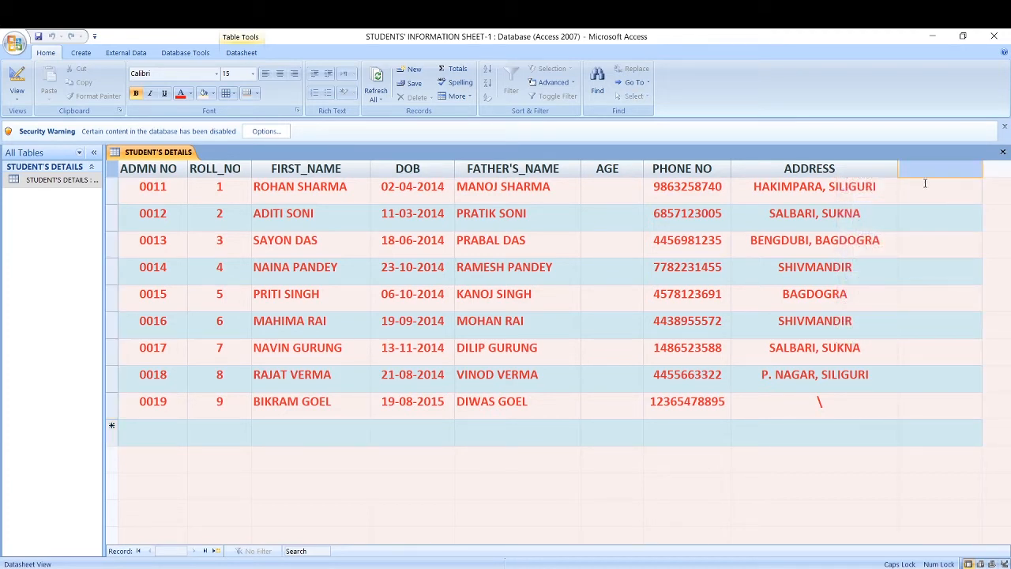
pyautogui.write('DATE O')
pyautogui.write('F JOINI')
pyautogui.write('NG')
pyautogui.click(957, 211)
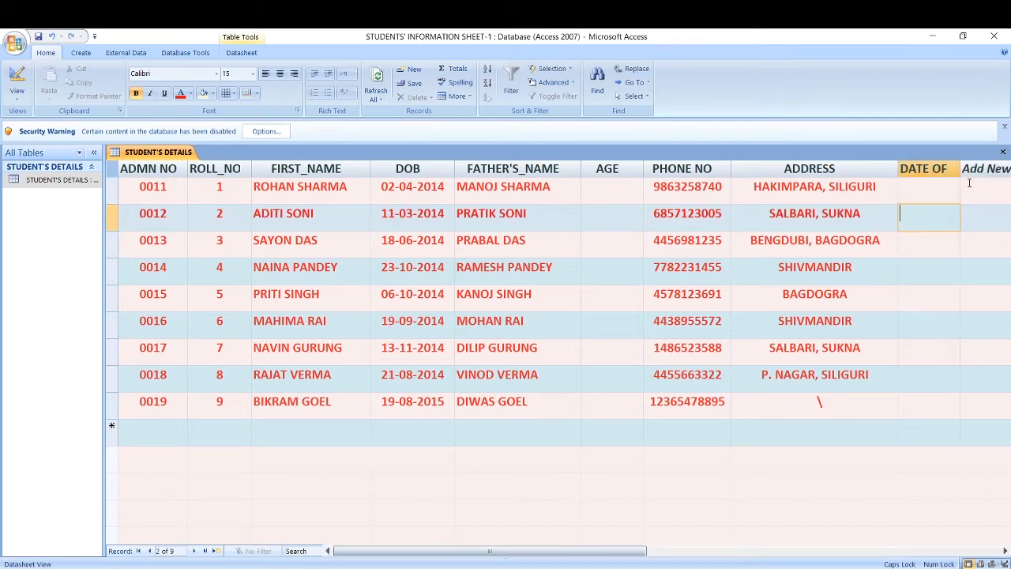
pyautogui.moveTo(960, 166); pyautogui.dragTo(993, 167)
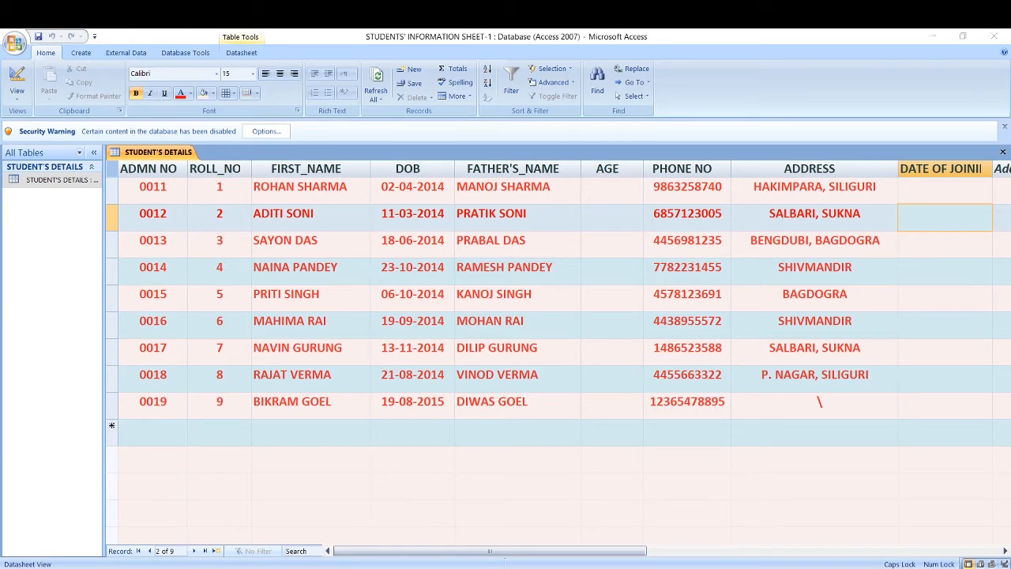
# Check the activity sheet's next instruction and move the FATHER'S_NAME column directly before ADDRESS
pyautogui.click(320, 567)
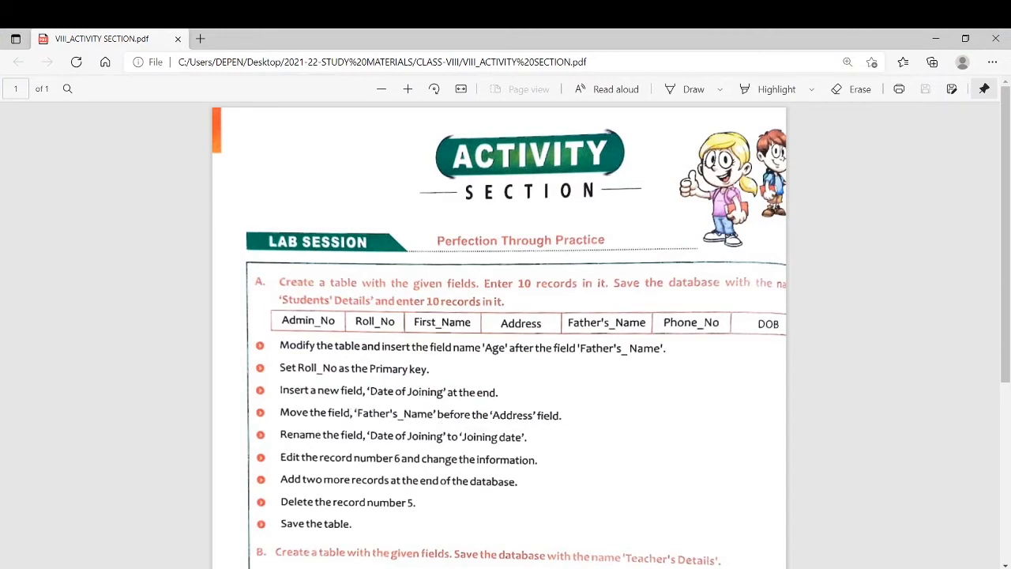
pyautogui.click(308, 568)
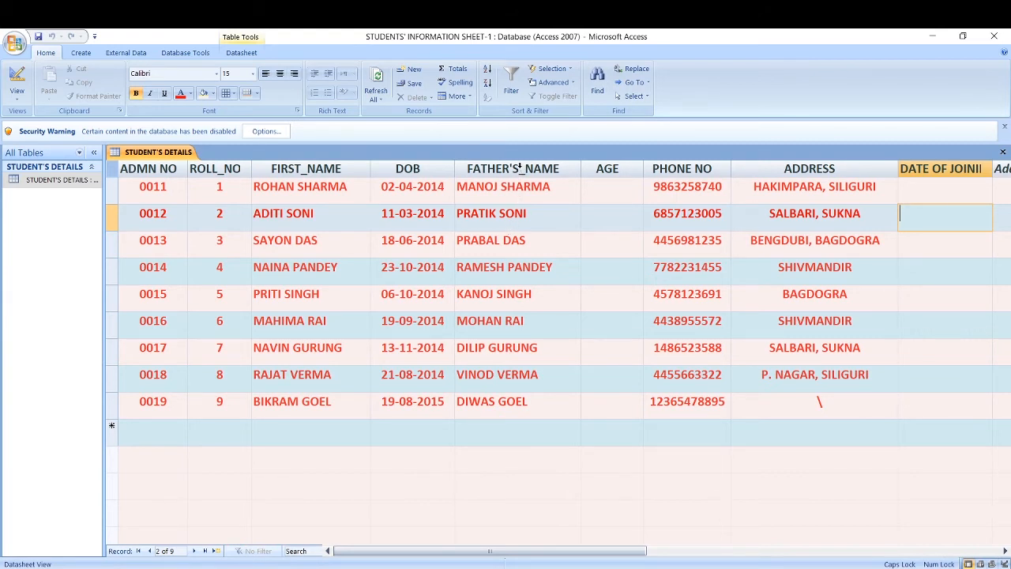
pyautogui.click(520, 168)
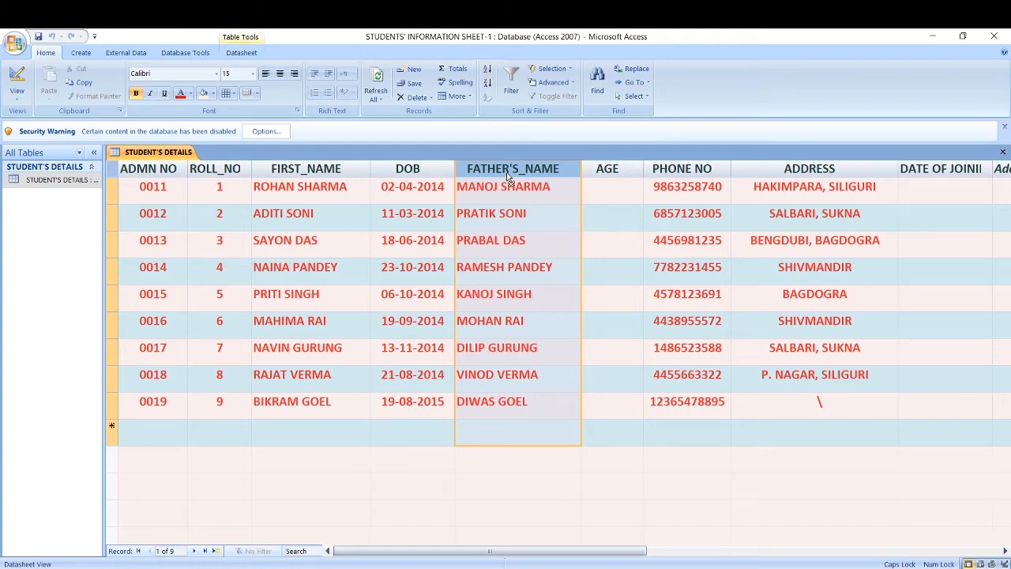
pyautogui.moveTo(508, 177); pyautogui.dragTo(752, 216)
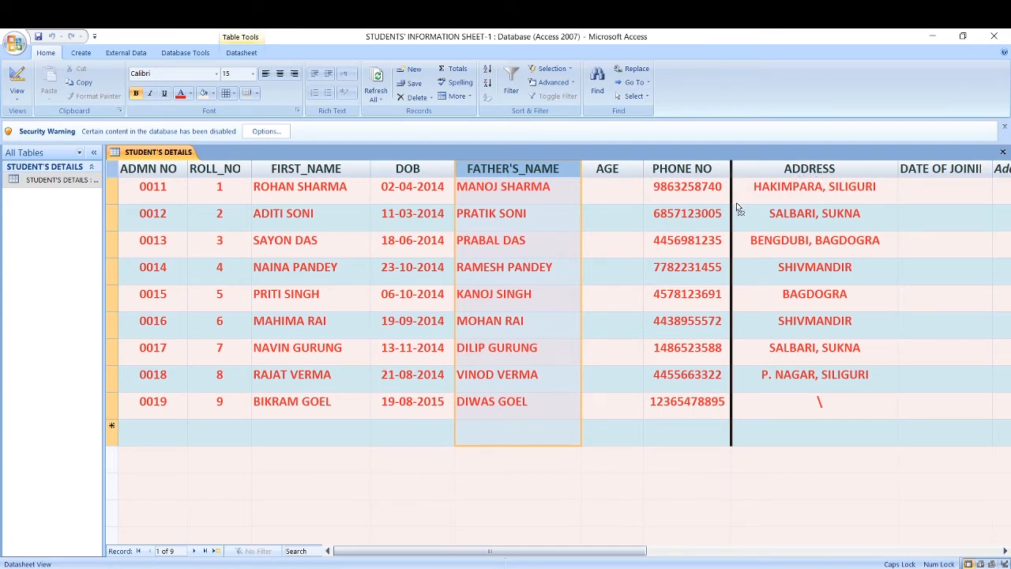
pyautogui.moveTo(755, 201); pyautogui.dragTo(706, 176)
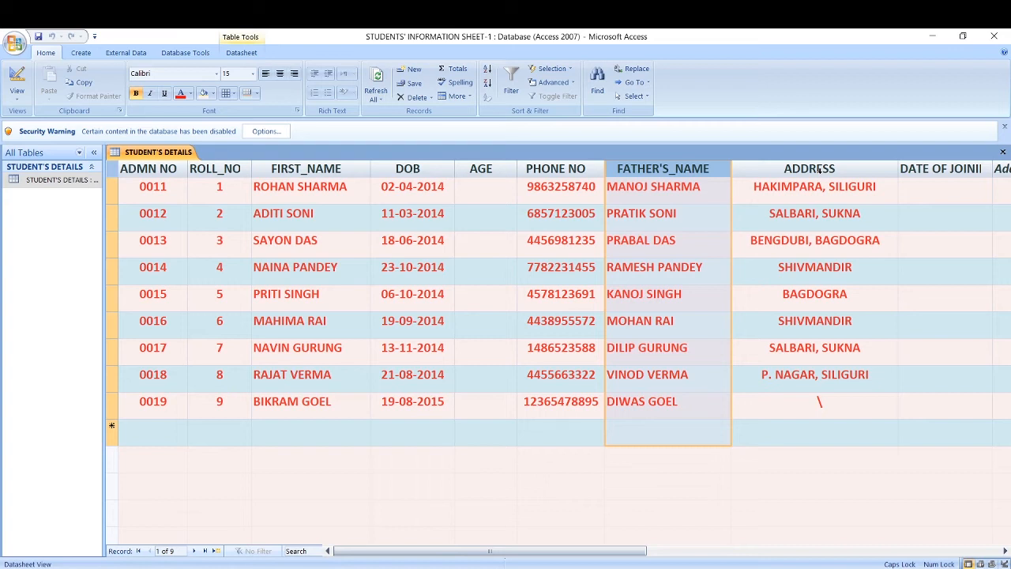
# Rename the DATE OF JOINING field to JOINING DATE
pyautogui.rightClick(935, 168)
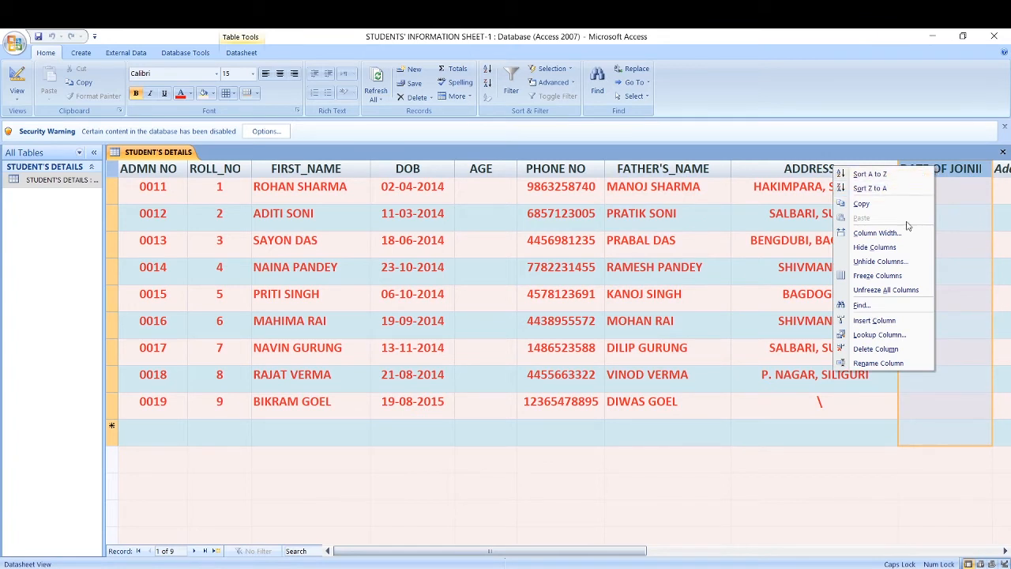
pyautogui.click(880, 363)
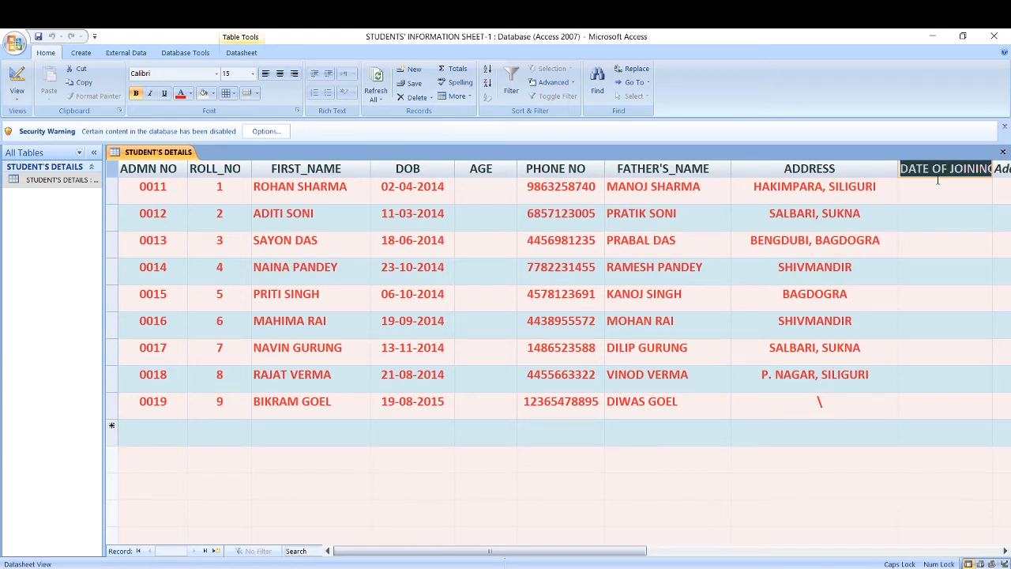
pyautogui.write('JOIN')
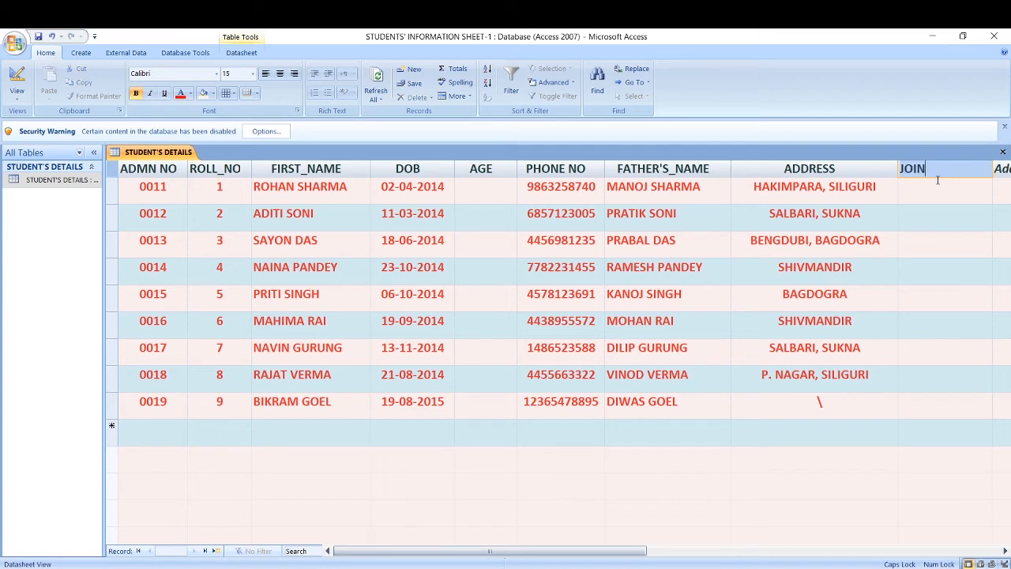
pyautogui.write('ING DATE')
pyautogui.click(936, 208)
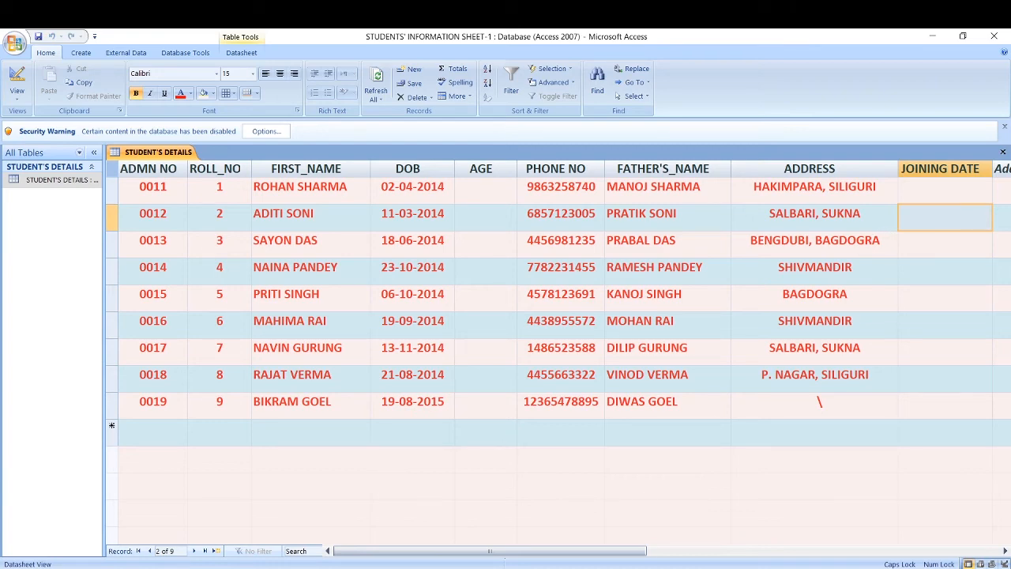
# Check the activity sheet's record-editing instruction and replace the student's name in the FIRST_NAME field of record 6
pyautogui.hotkey('alt', 'Tab')
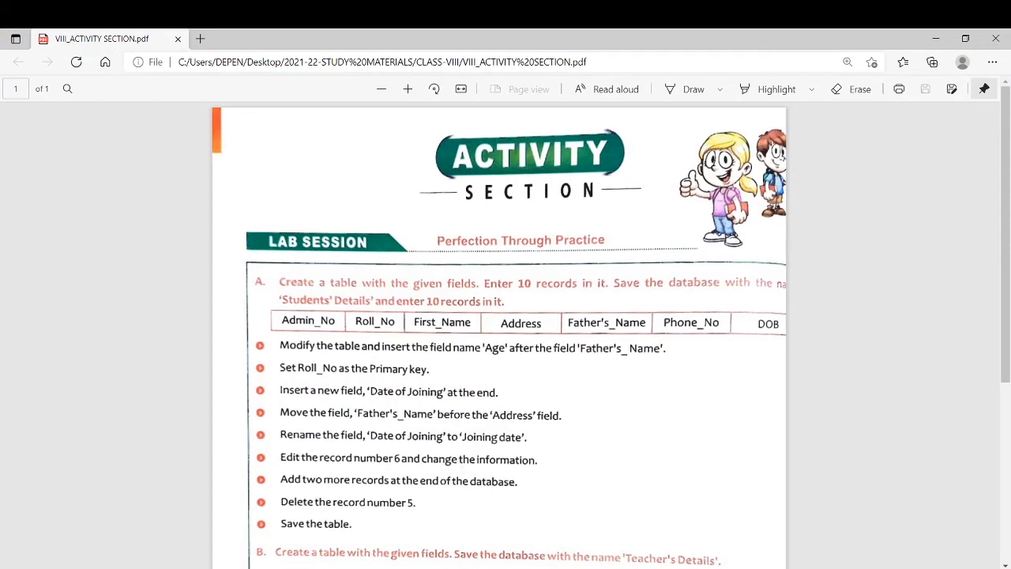
pyautogui.hotkey('alt', 'Tab')
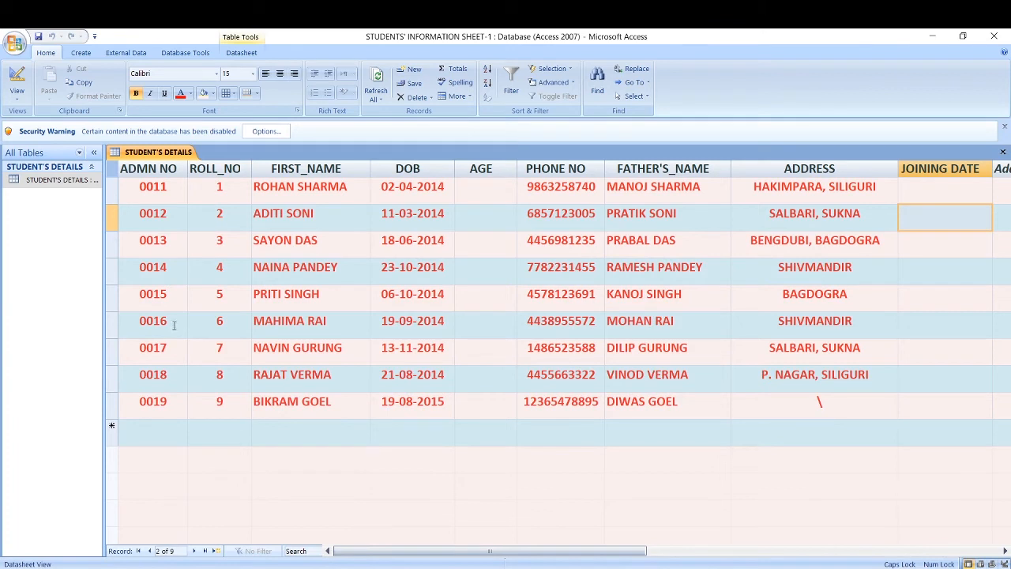
pyautogui.click(337, 325)
pyautogui.moveTo(337, 326); pyautogui.dragTo(253, 324)
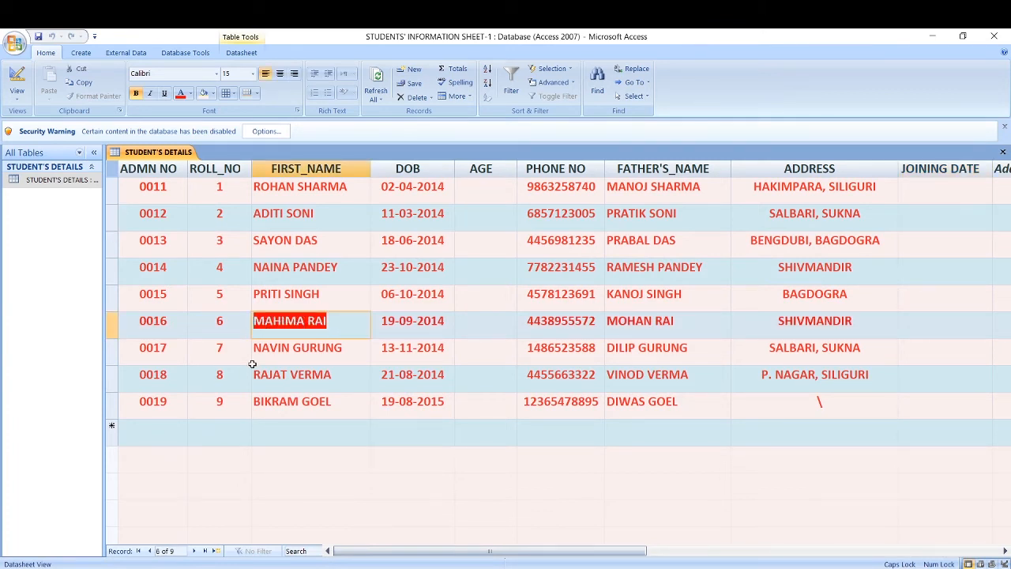
pyautogui.write('RAIMA SEN')
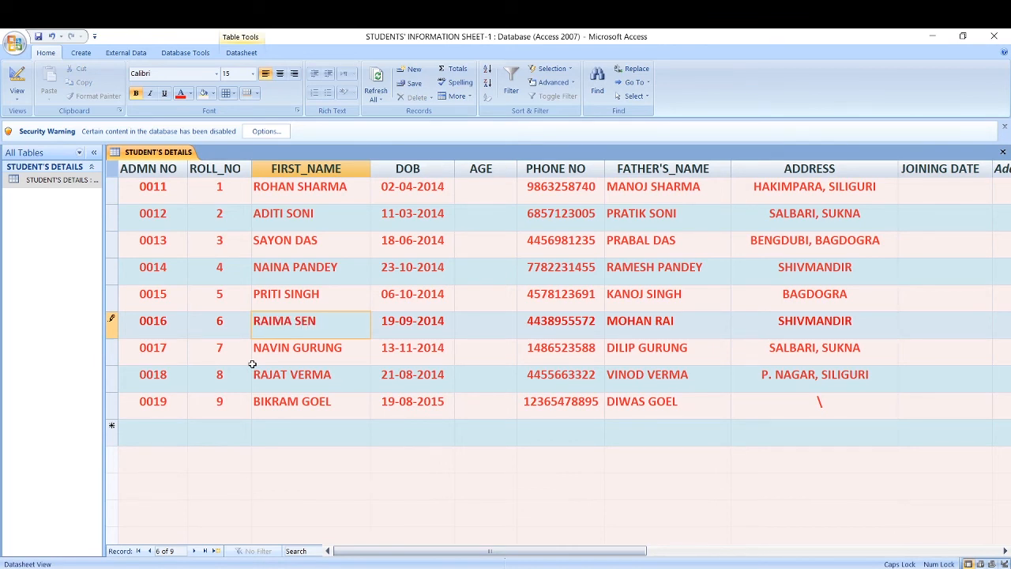
# Change the father's surname in record 6 to match the student's new surname
pyautogui.press('Tab')
pyautogui.press('Tab')
pyautogui.press('Tab')
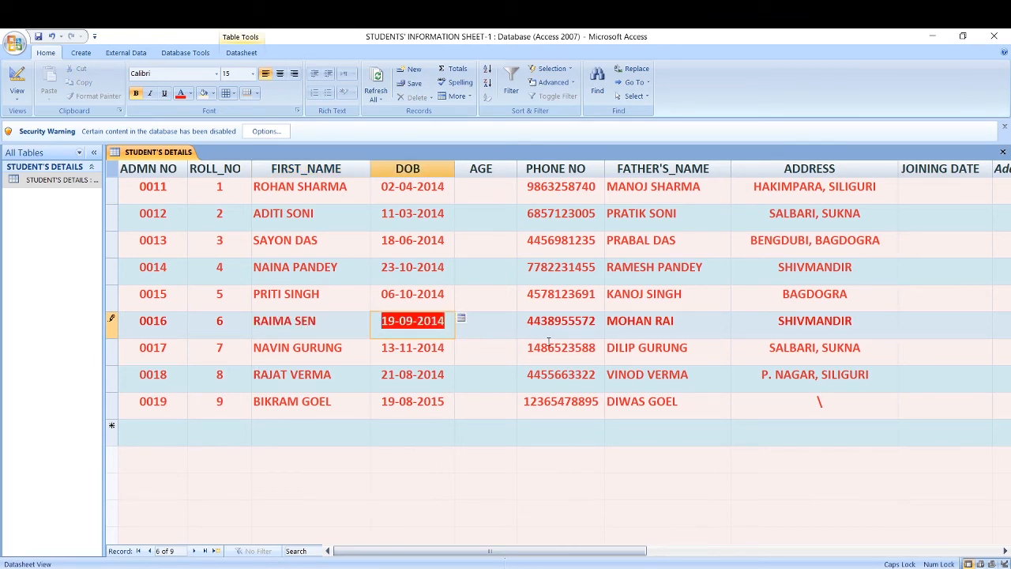
pyautogui.press('Tab')
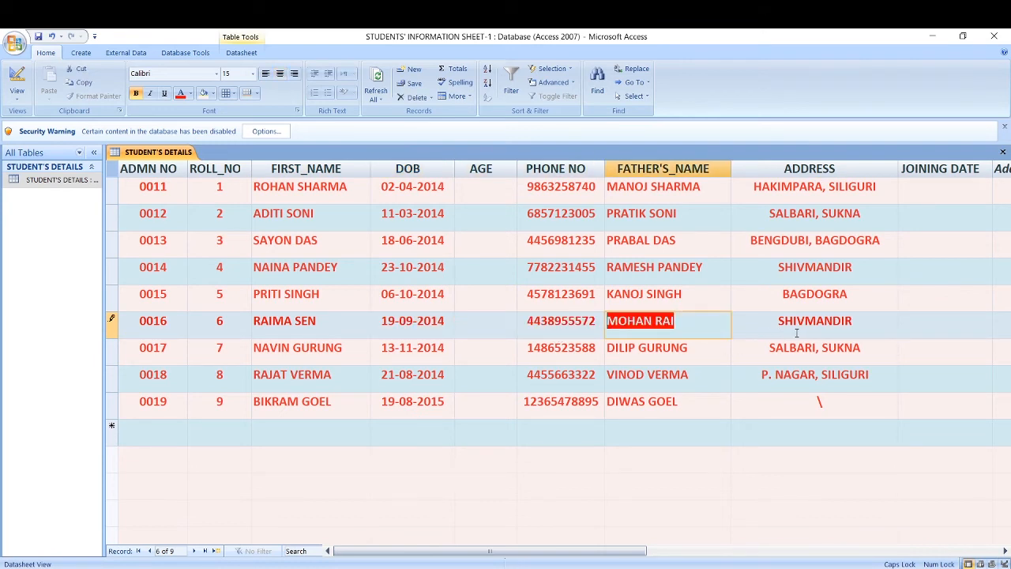
pyautogui.press('Tab')
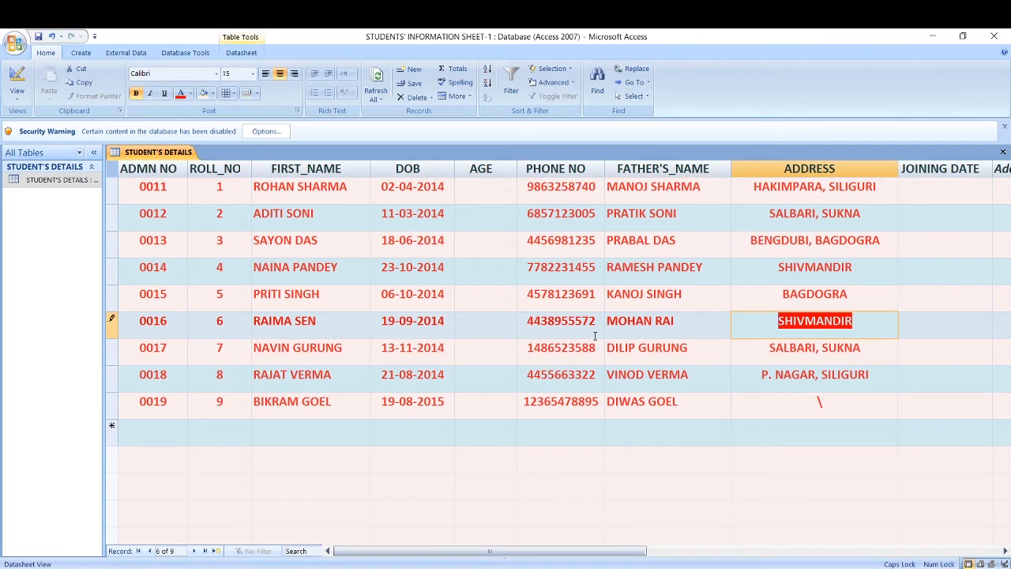
pyautogui.click(678, 322)
pyautogui.press('BackSpace')
pyautogui.press('BackSpace')
pyautogui.press('BackSpace')
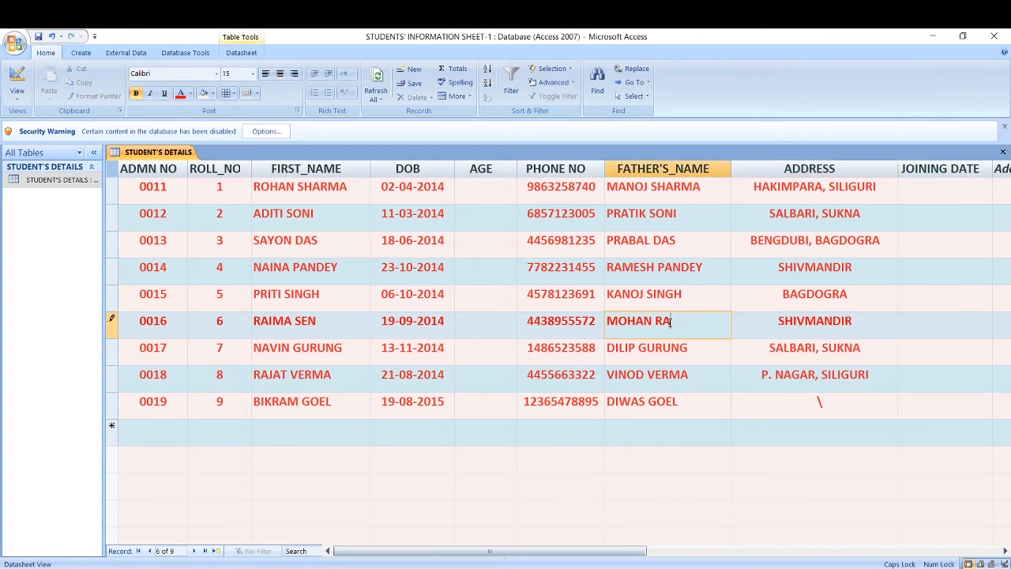
pyautogui.write('SEN')
# Add a new record at the end of the table with the next sequential admission number and ROLL_NO 10
pyautogui.click(169, 432)
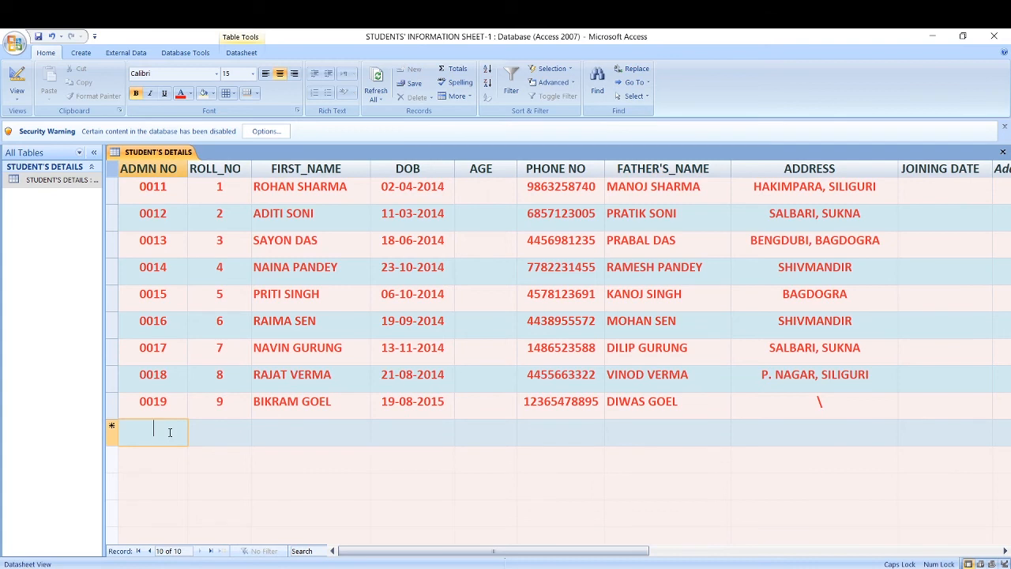
pyautogui.write('00')
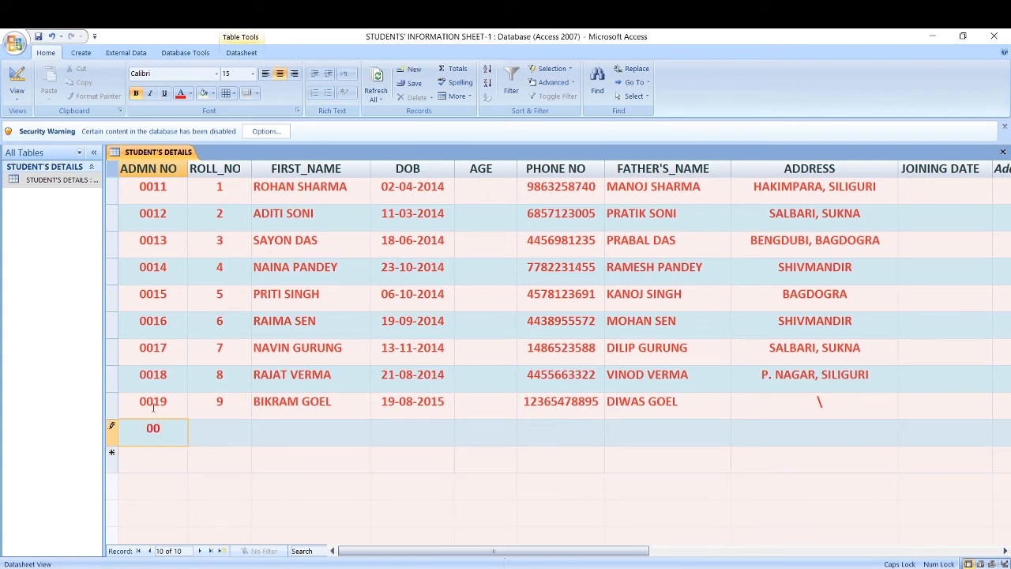
pyautogui.write('20')
pyautogui.press('Tab')
pyautogui.write('10')
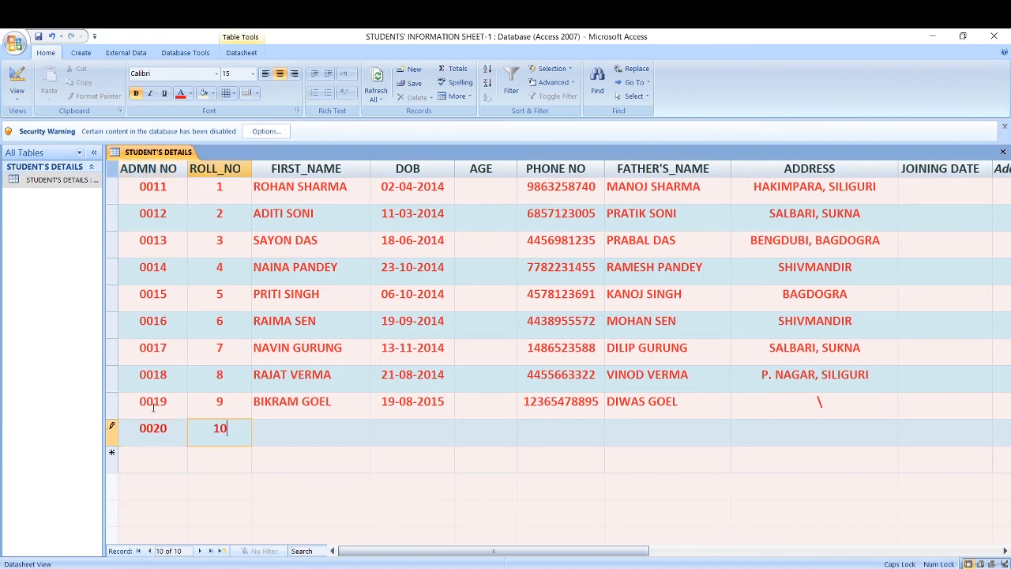
pyautogui.press('Tab')
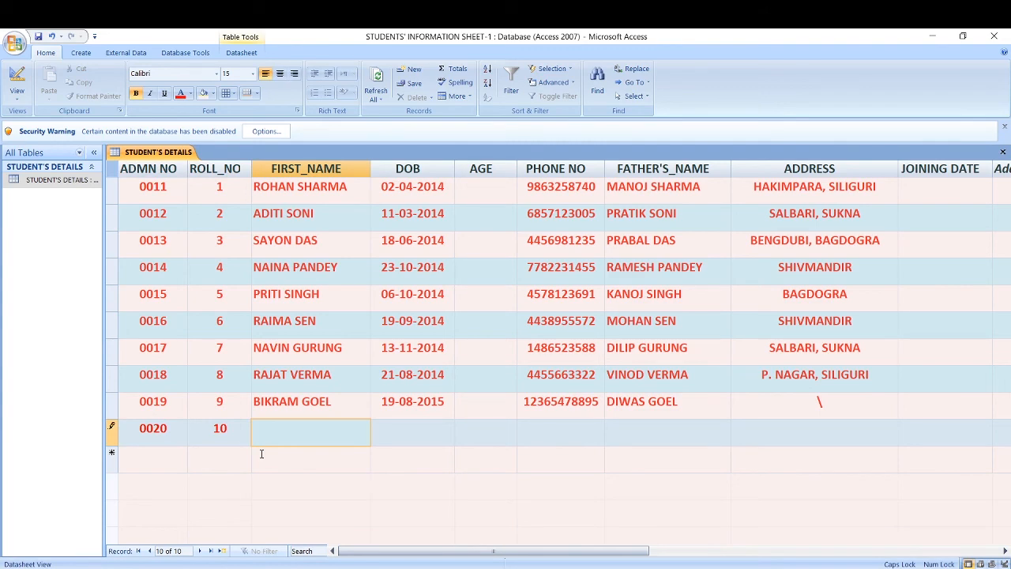
# Check the activity sheet's record-deletion instruction and permanently delete record number 5 from the STUDENT'S DETAILS table in Access
pyautogui.hotkey('alt', 'Tab')
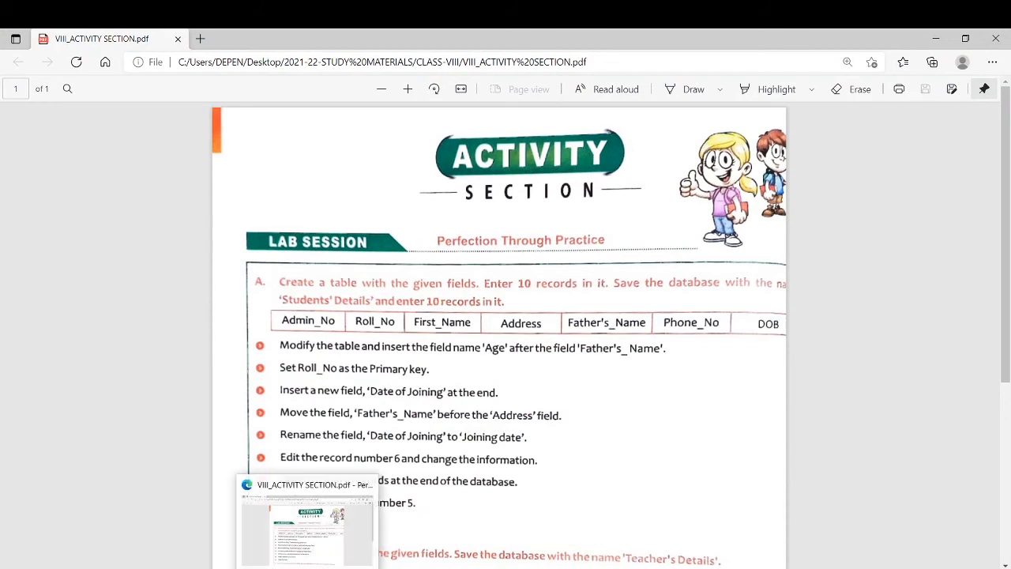
pyautogui.hotkey('alt', 'Tab')
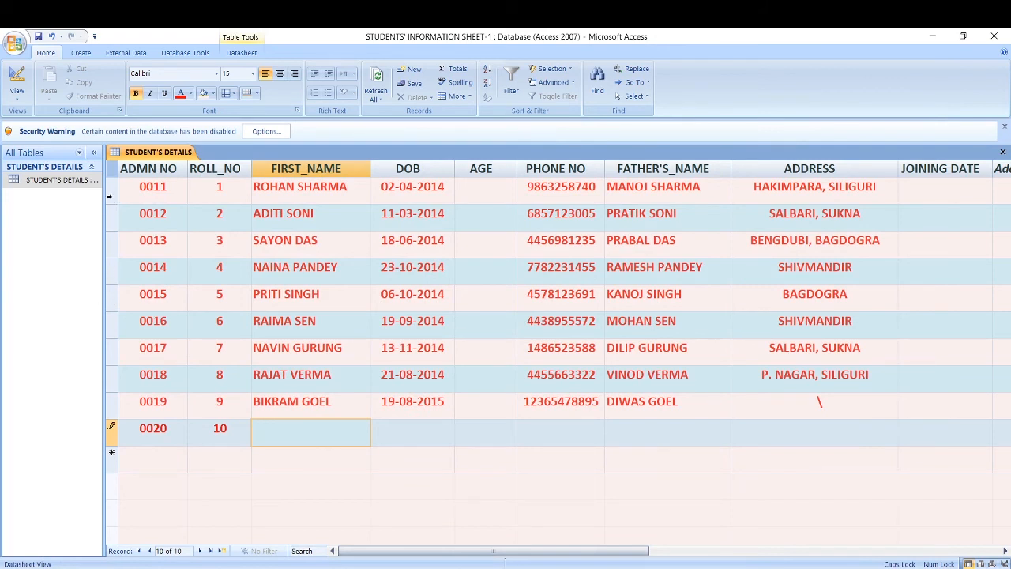
pyautogui.rightClick(109, 298)
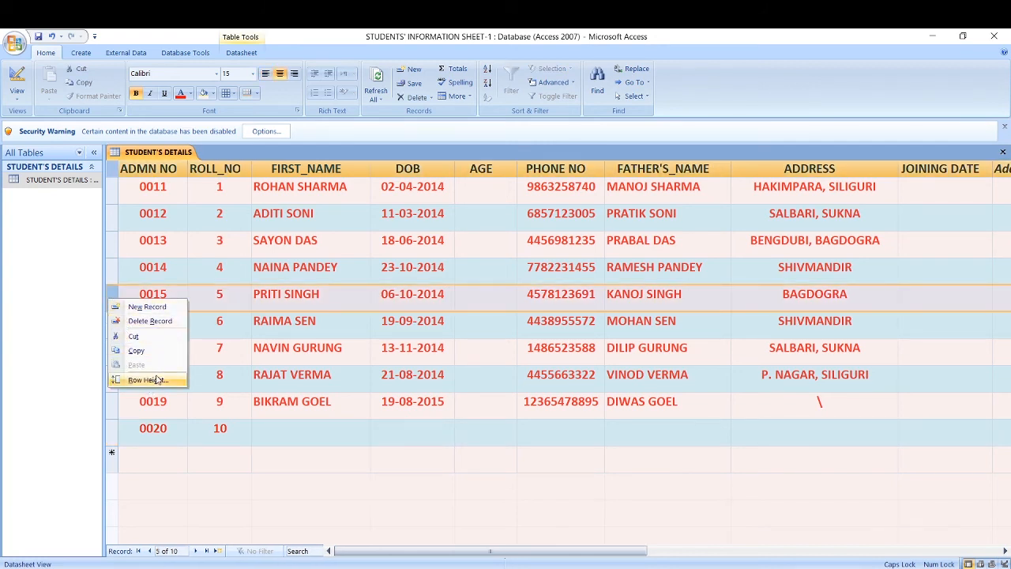
pyautogui.click(143, 322)
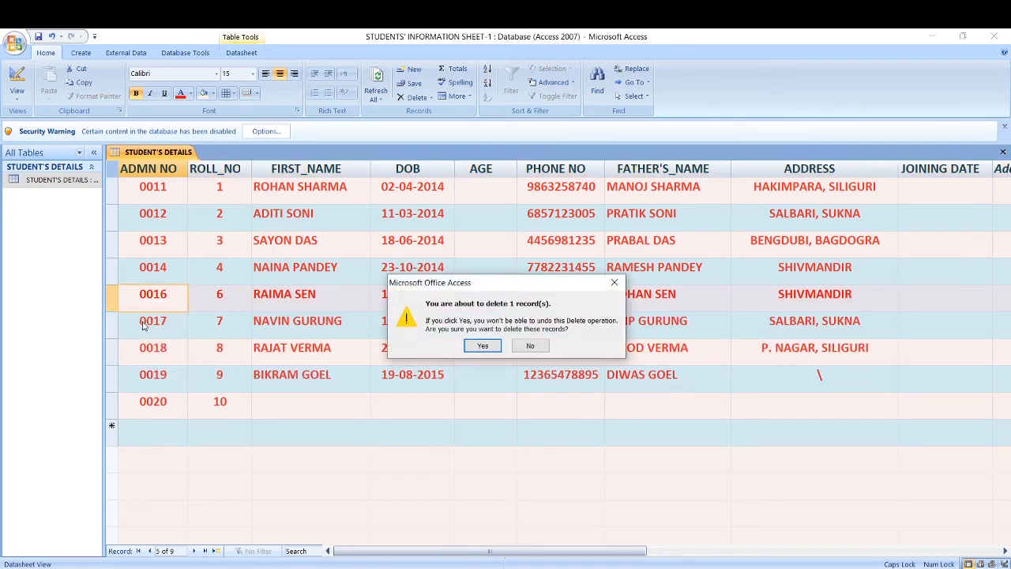
pyautogui.moveTo(501, 284); pyautogui.dragTo(554, 382)
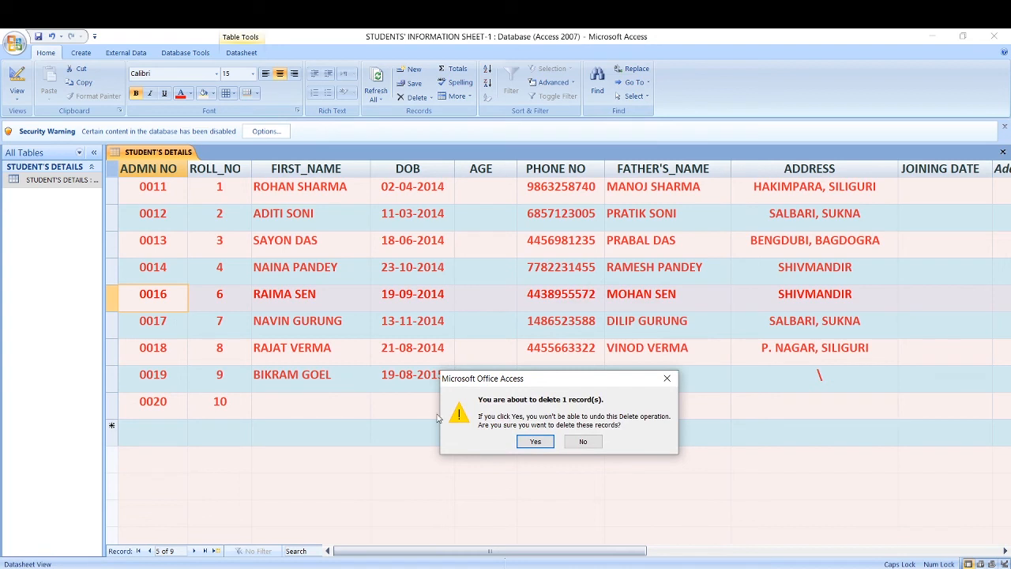
pyautogui.click(536, 442)
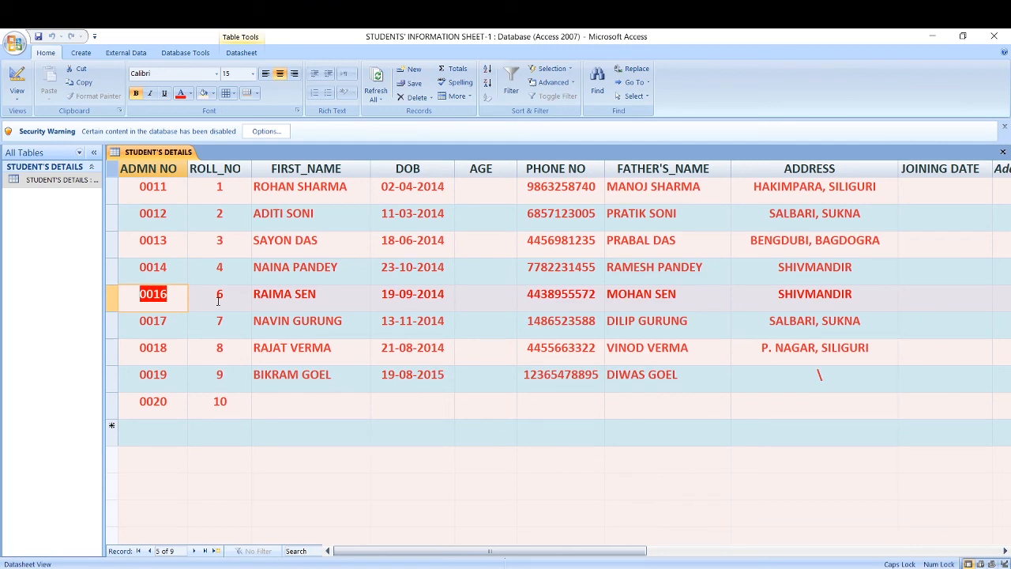
# Review the activity sheet's instructions through the end of exercise B and return to the STUDENT'S DETAILS table in Access
pyautogui.click(201, 302)
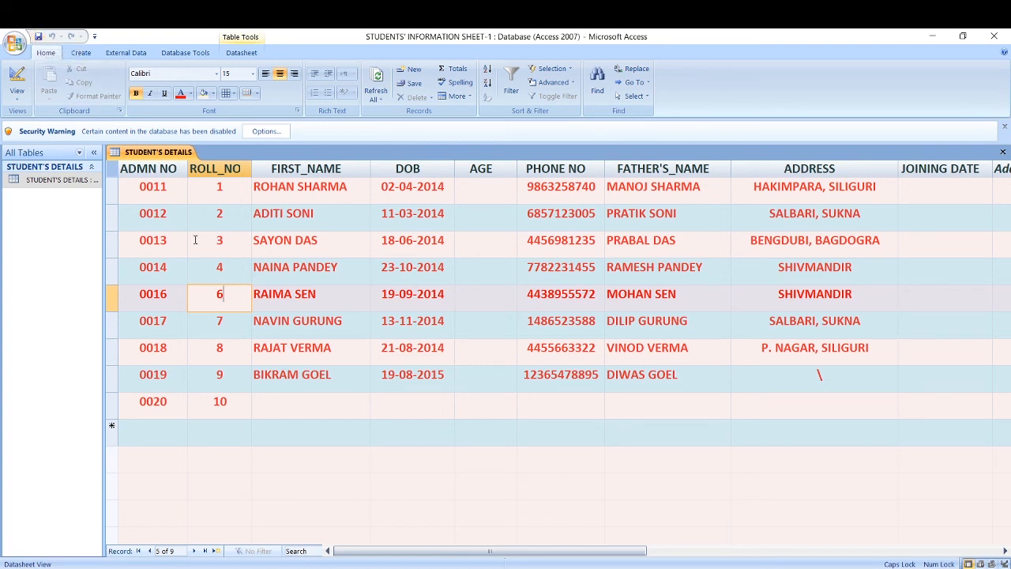
pyautogui.click(318, 296)
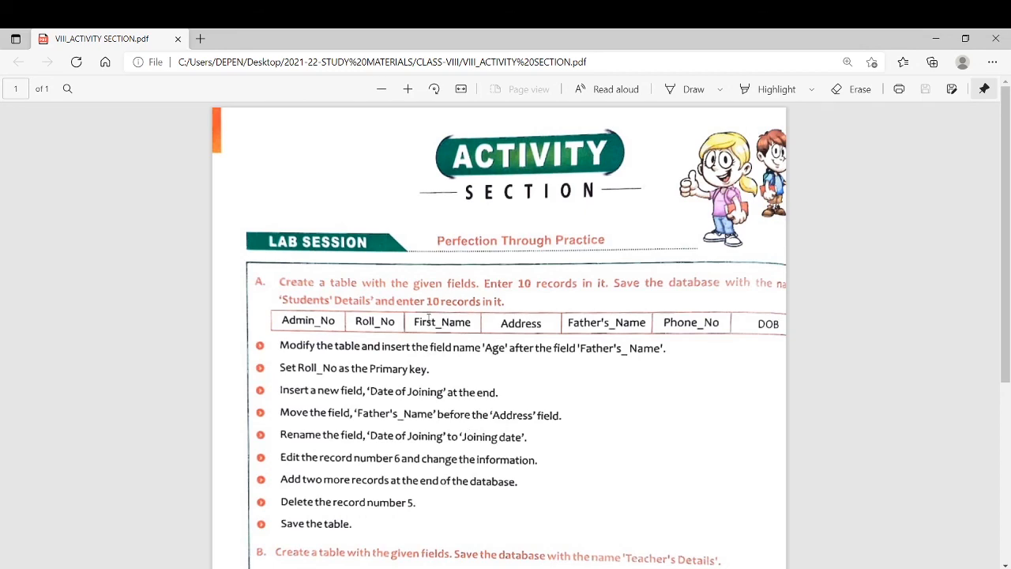
pyautogui.scroll(-4, 405, 370)
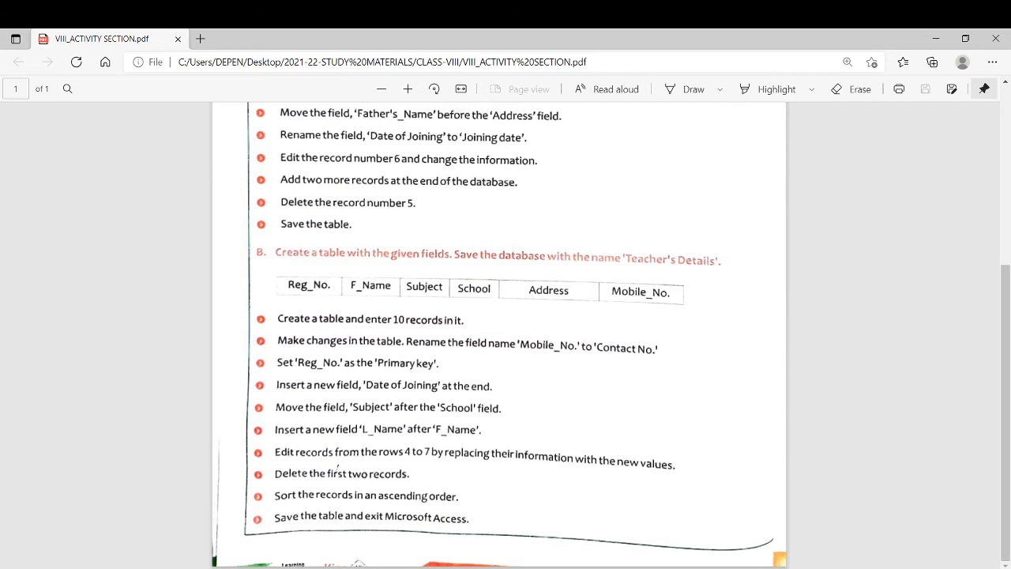
pyautogui.click(636, 568)
pyautogui.click(571, 542)
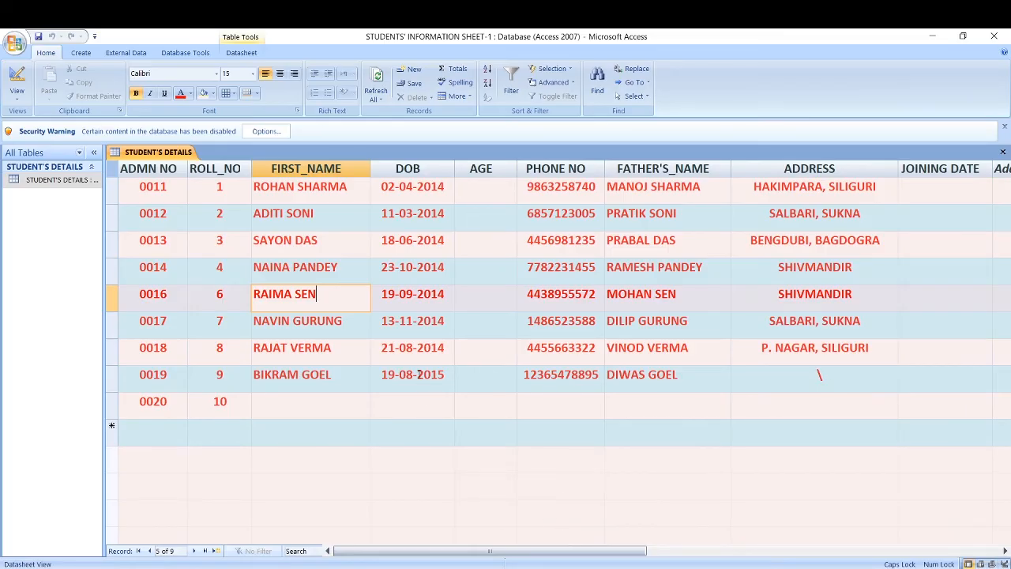